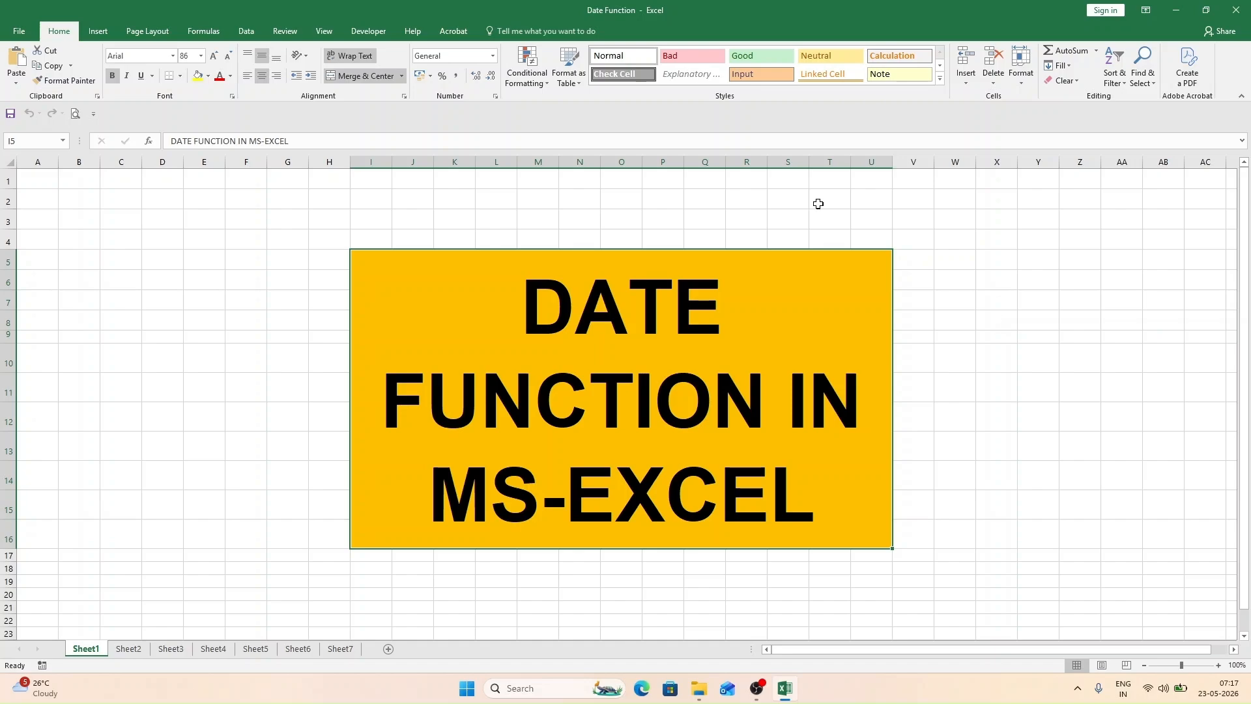
Look through the Date & Time function list to locate the DATE function
click(205, 33)
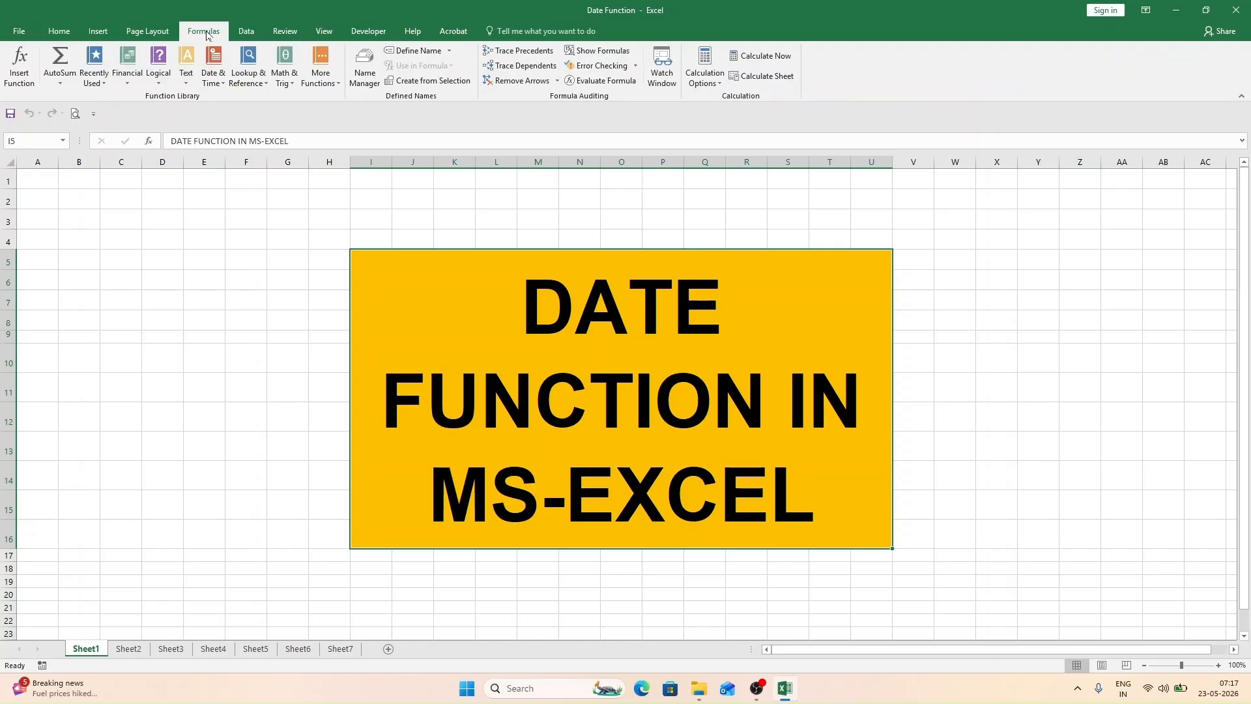
click(224, 83)
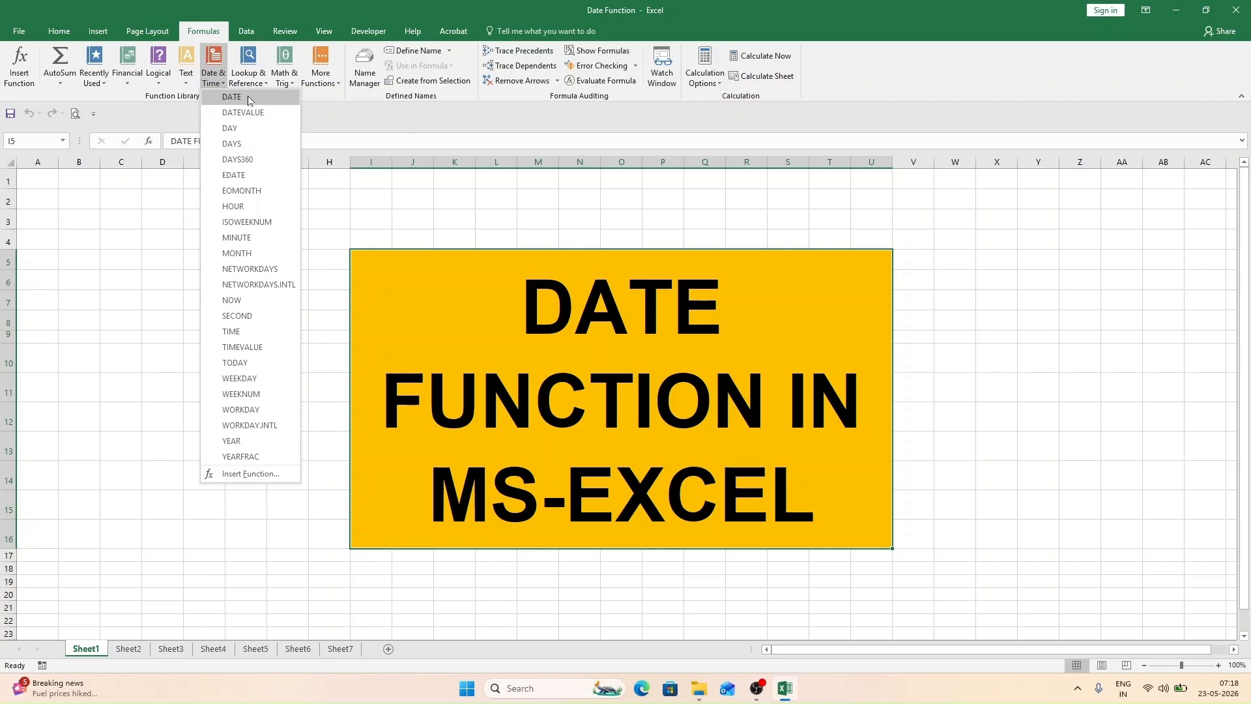
click(440, 196)
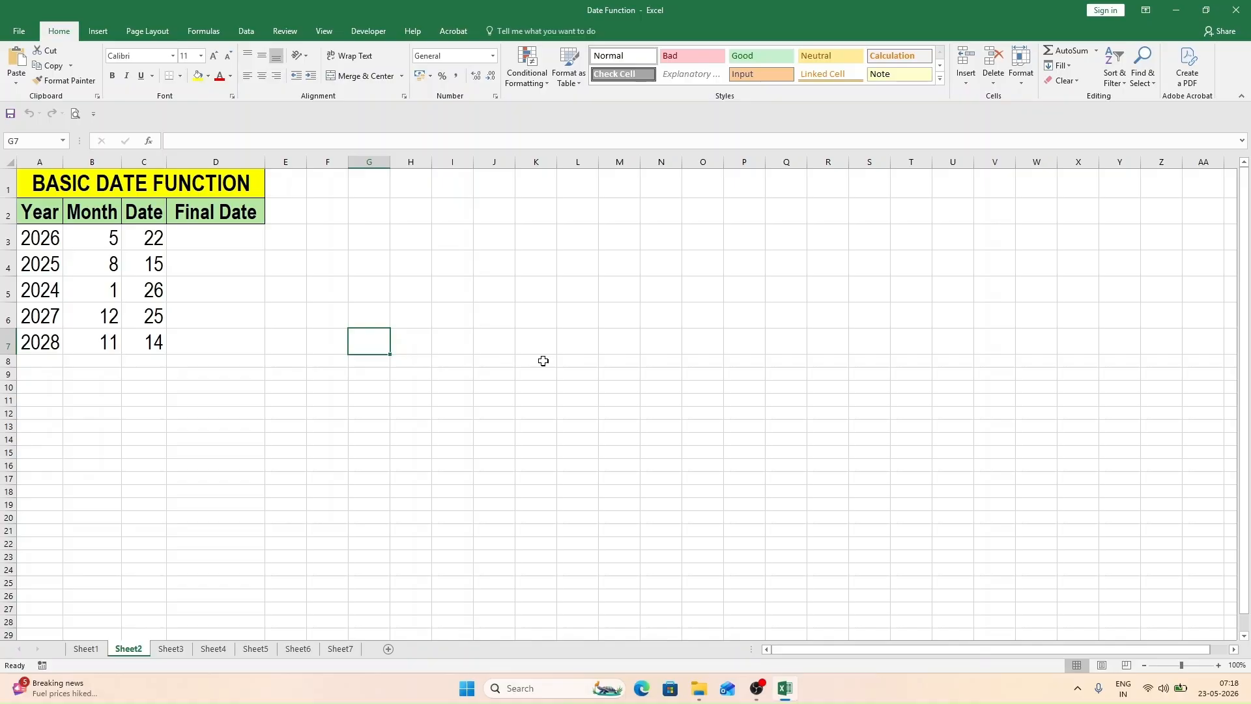
Enter =DATE(A3,B3,C3) in cell D3 of the Basic Date Function table on Sheet2
click(232, 235)
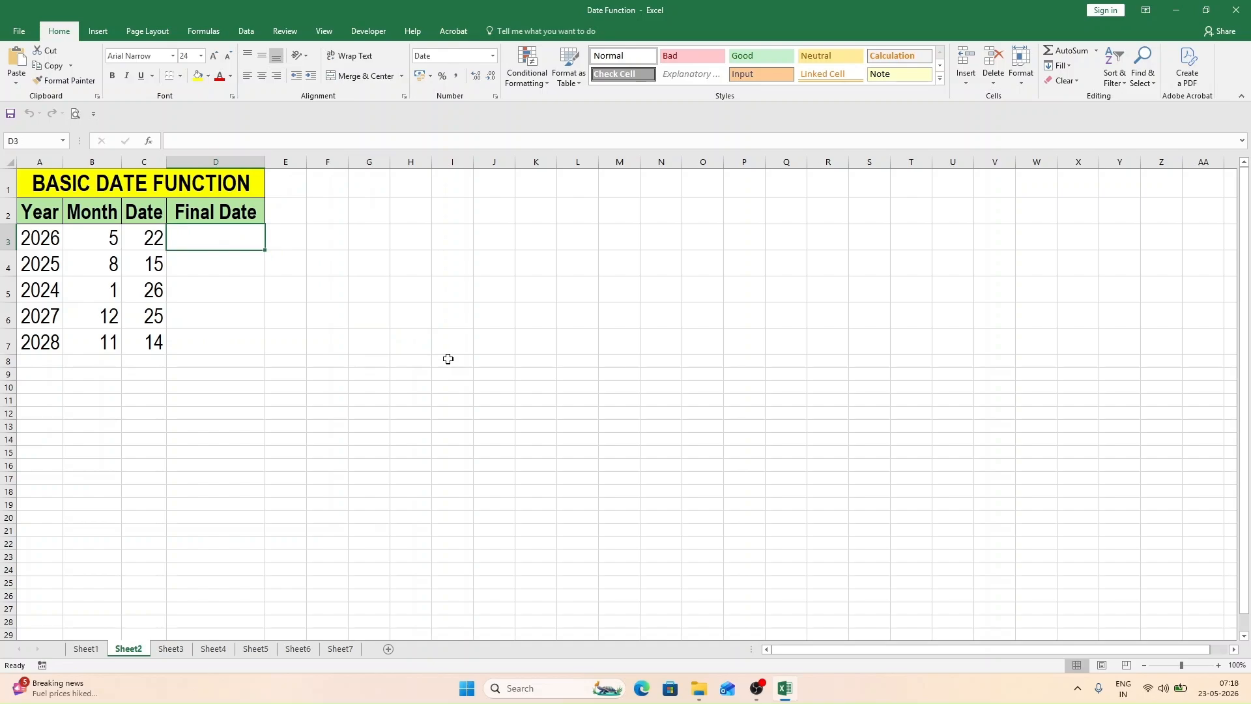
text(=da)
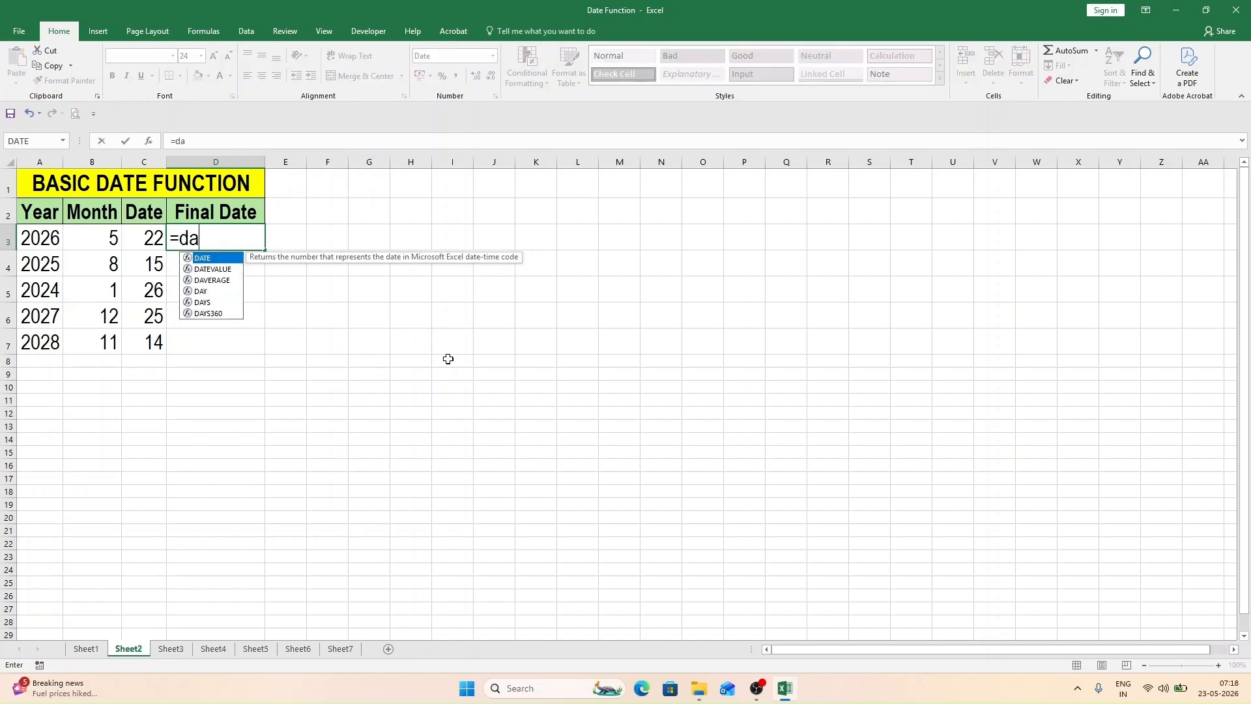
key(Tab)
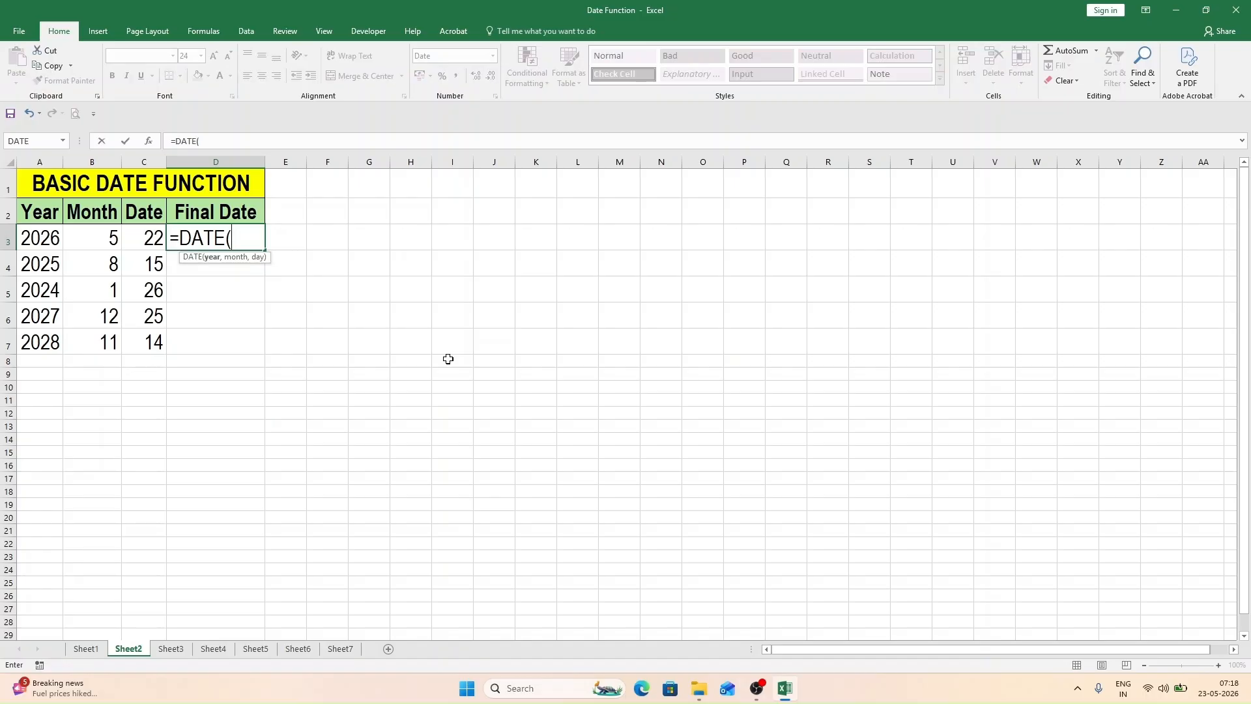
click(45, 231)
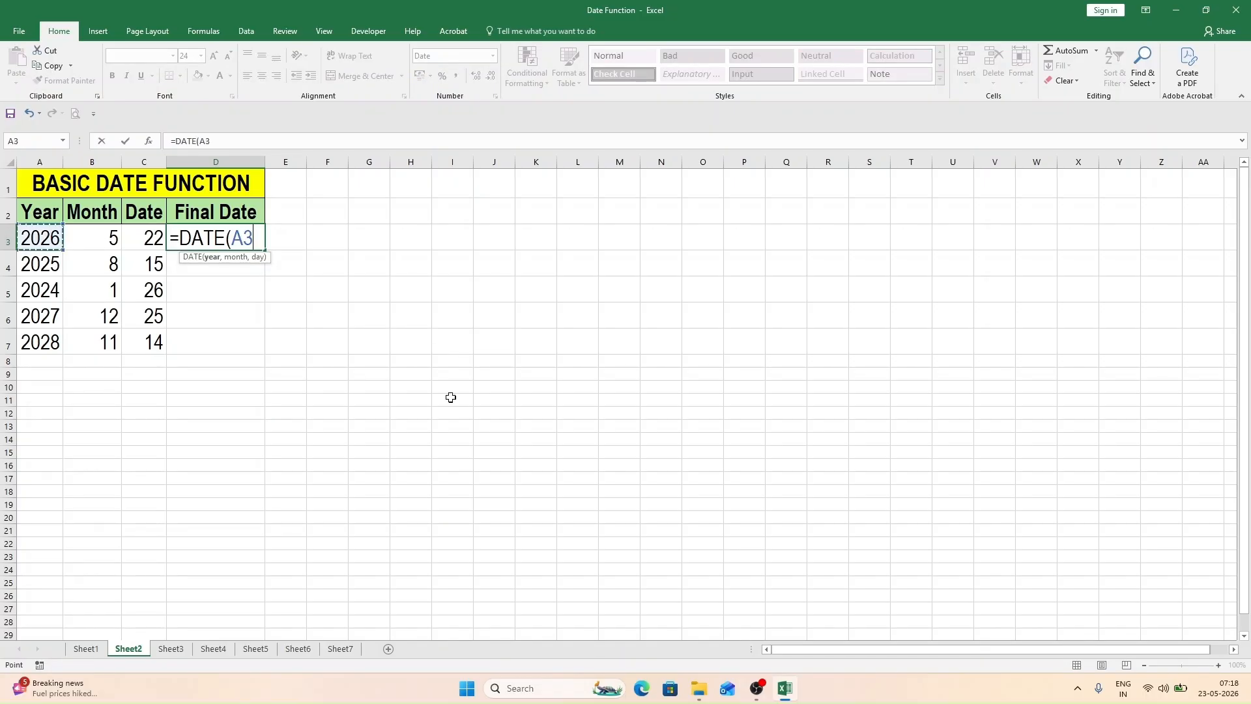
text(,)
click(102, 242)
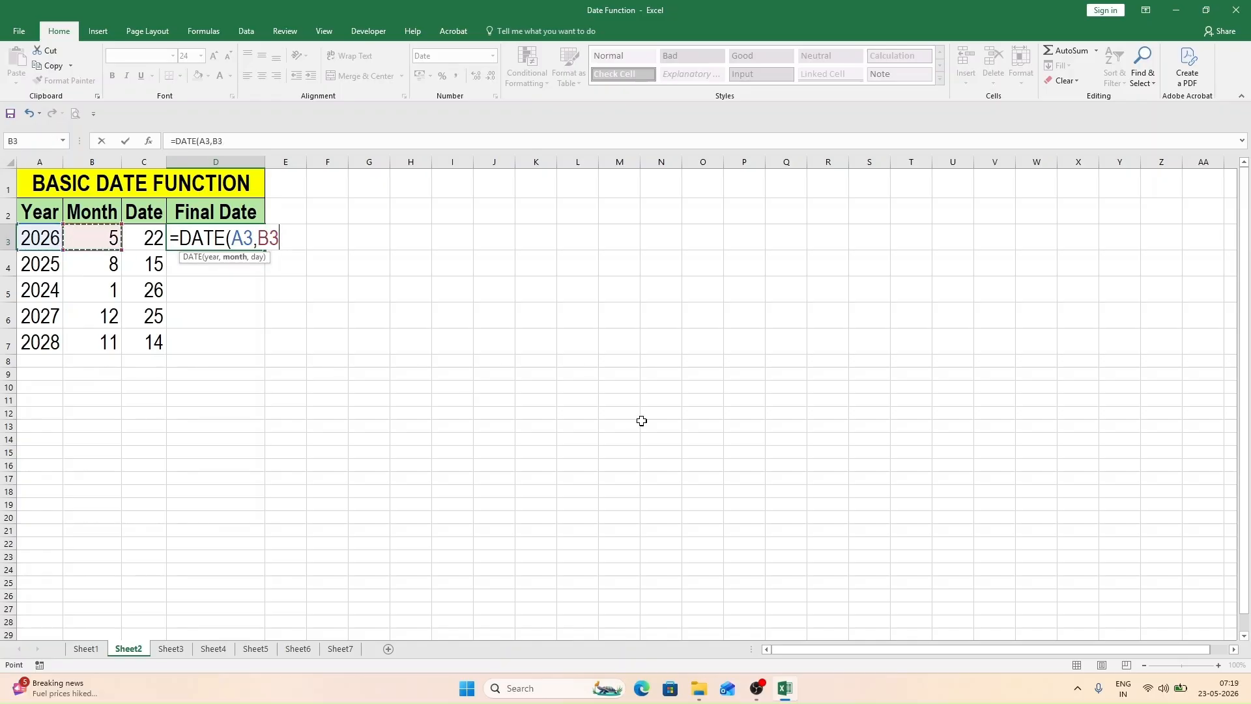
text(,)
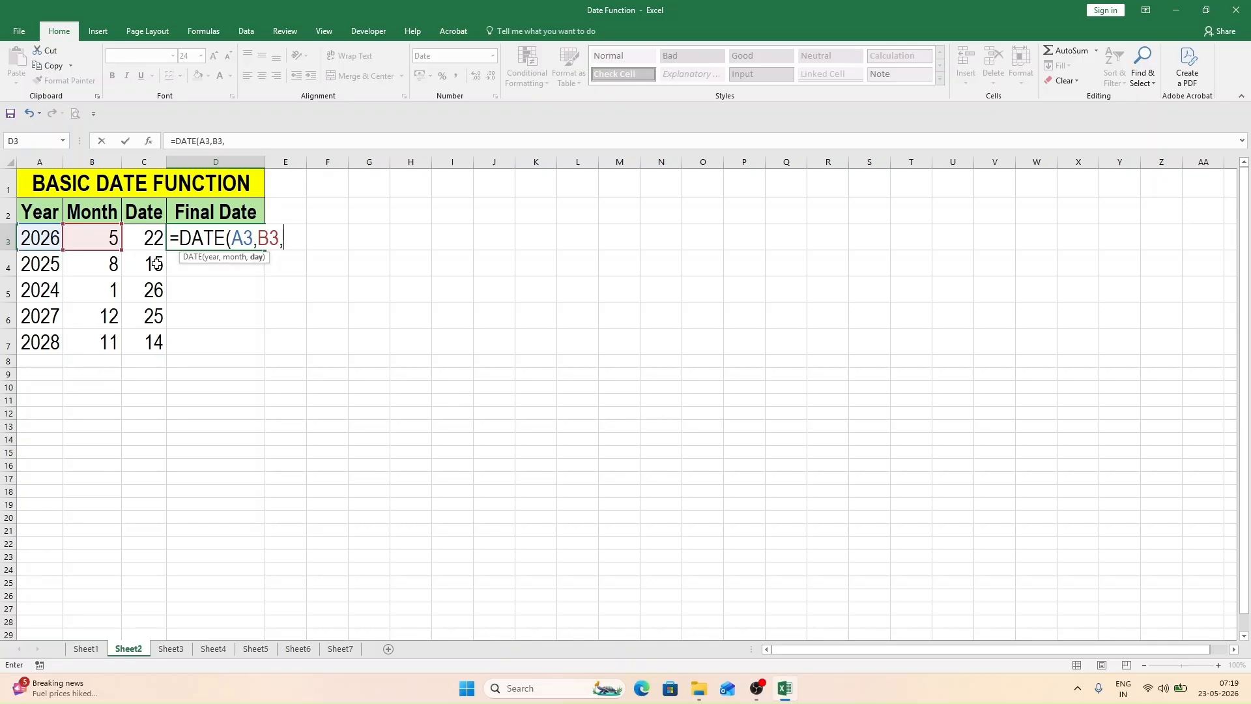
click(147, 237)
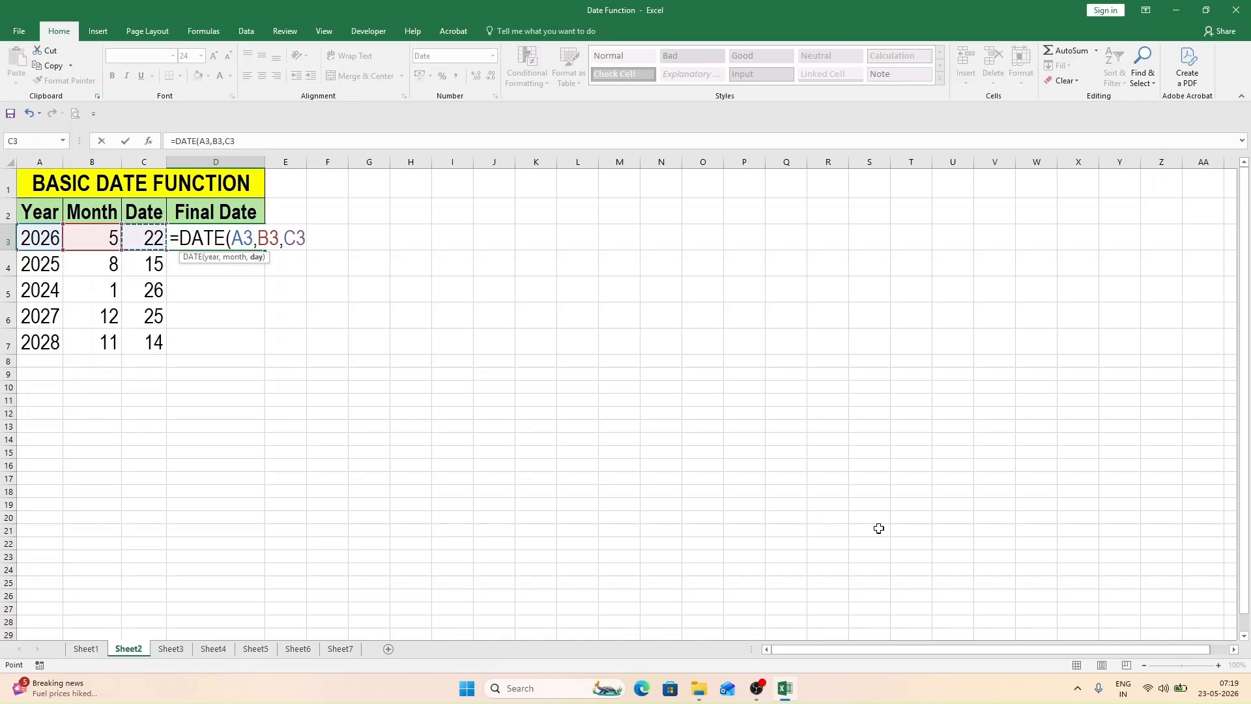
text())
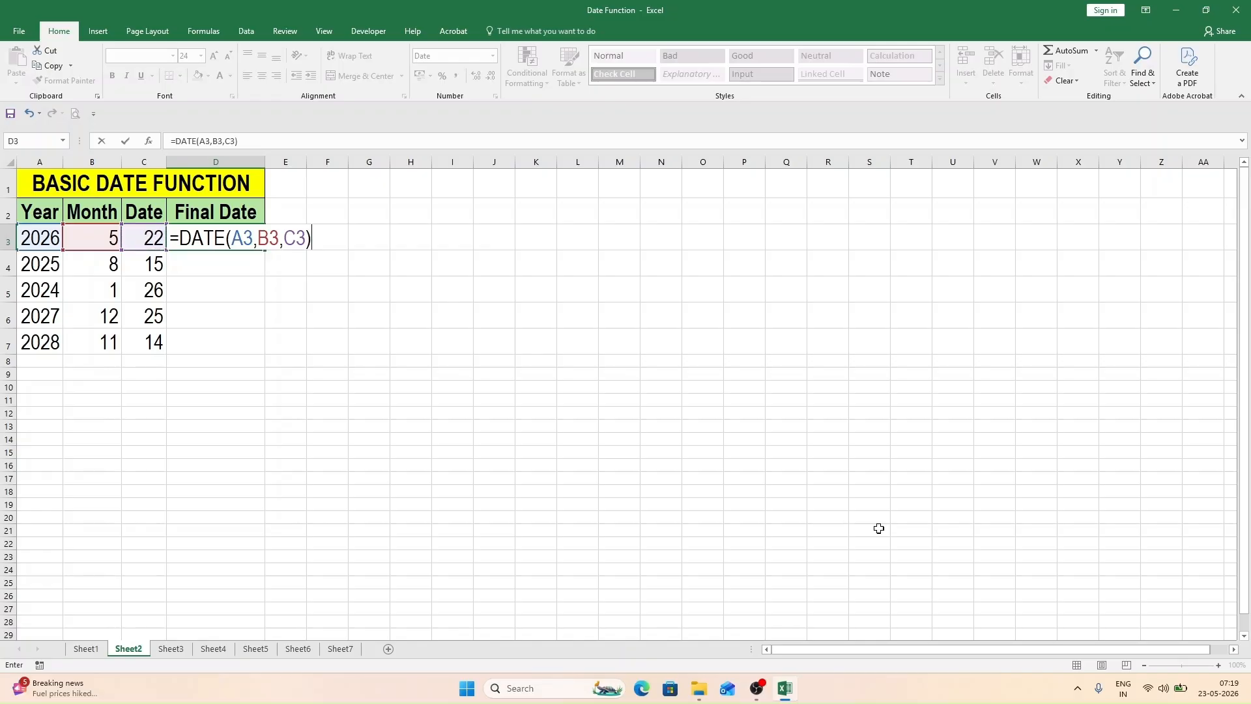
key(Return)
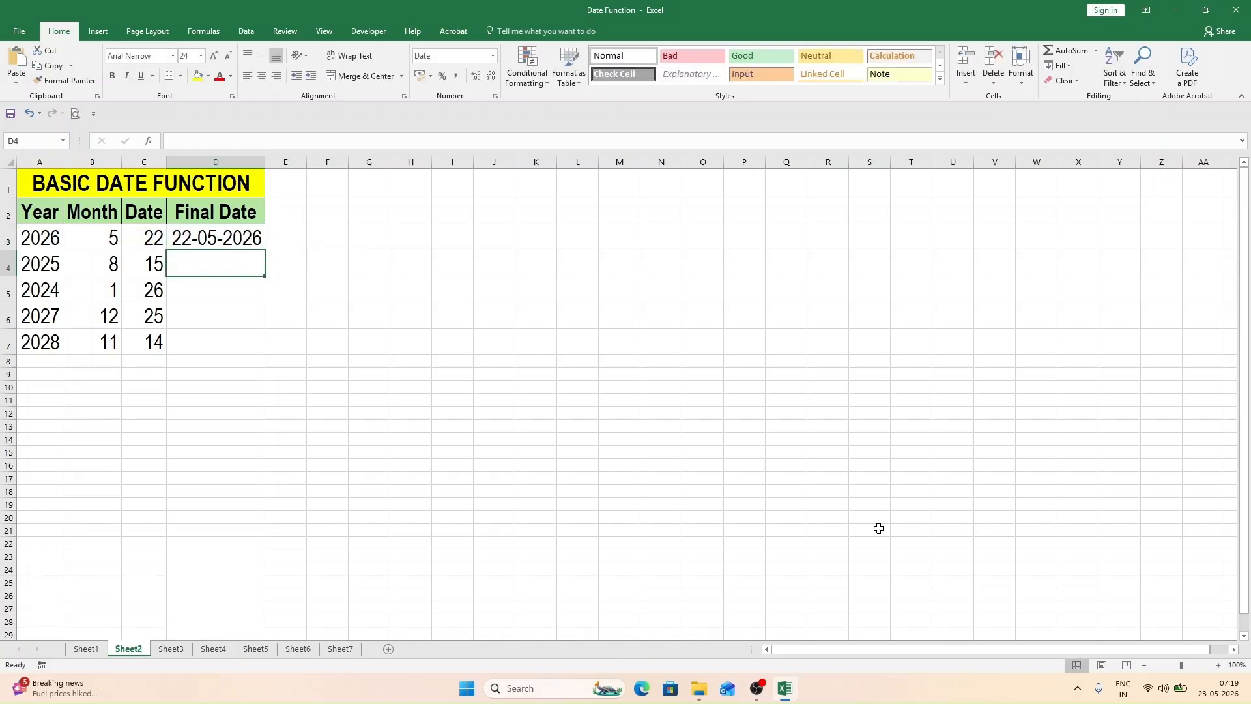
Review the DATE formula in D3, then fill it down the Final Date column to D7
double_click(190, 235)
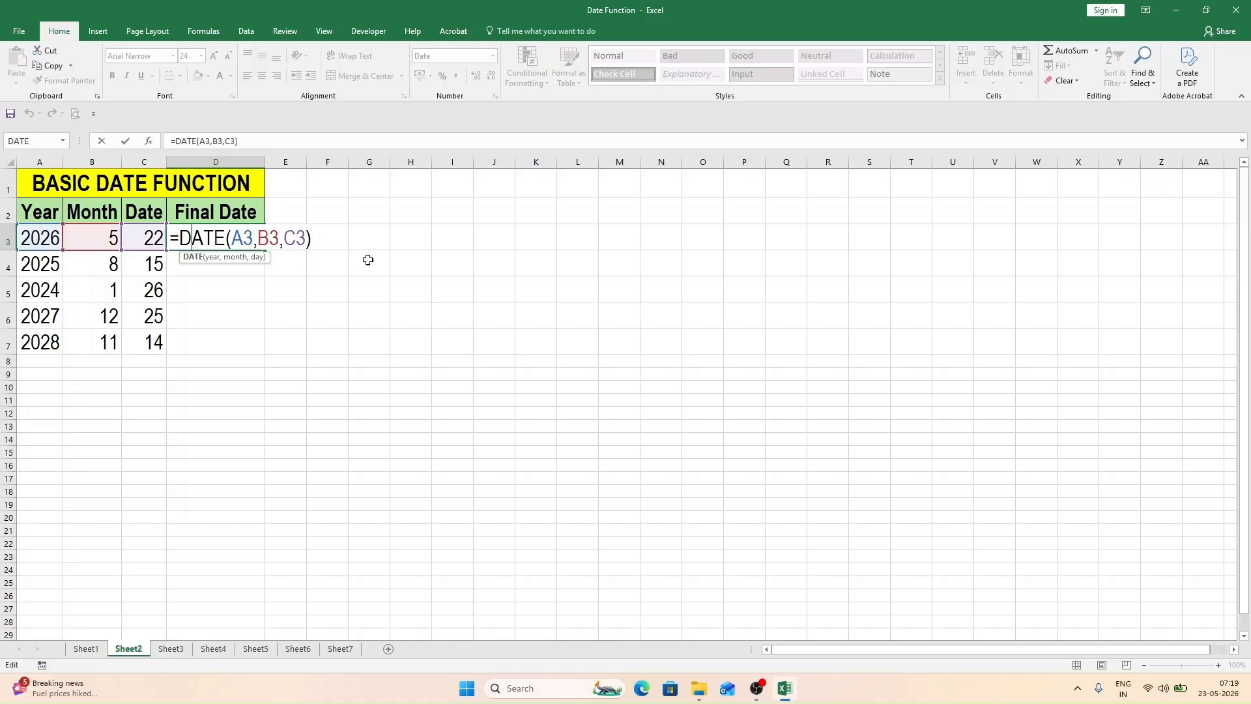
key(Return)
key(Up)
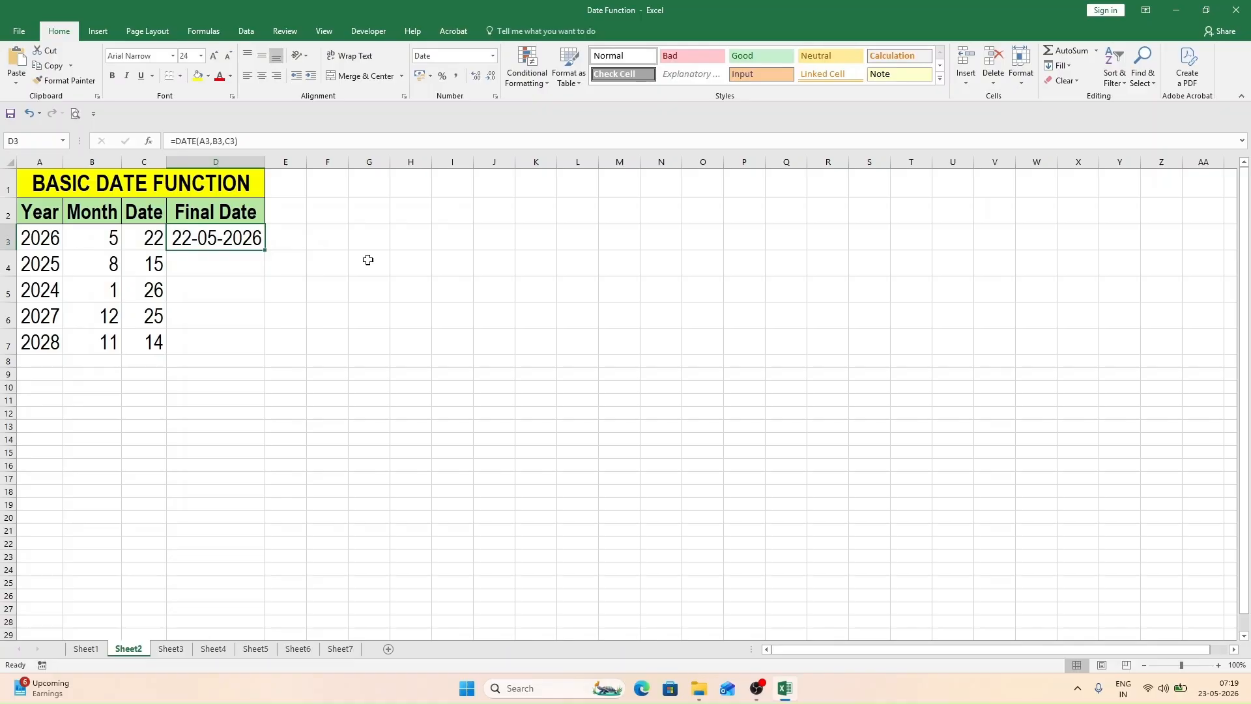
double_click(264, 250)
click(314, 262)
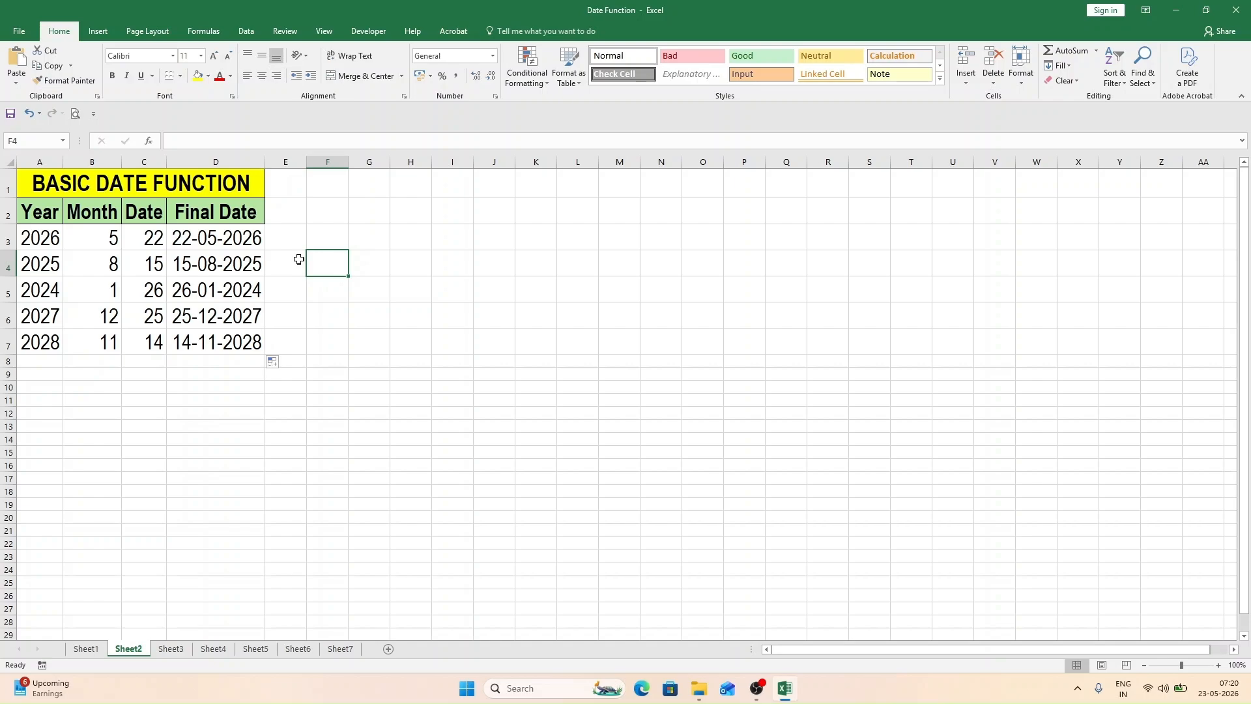
On Sheet3, enter =DATE(B3,C3,D3) in E3 to build the first employee's joining date
click(171, 648)
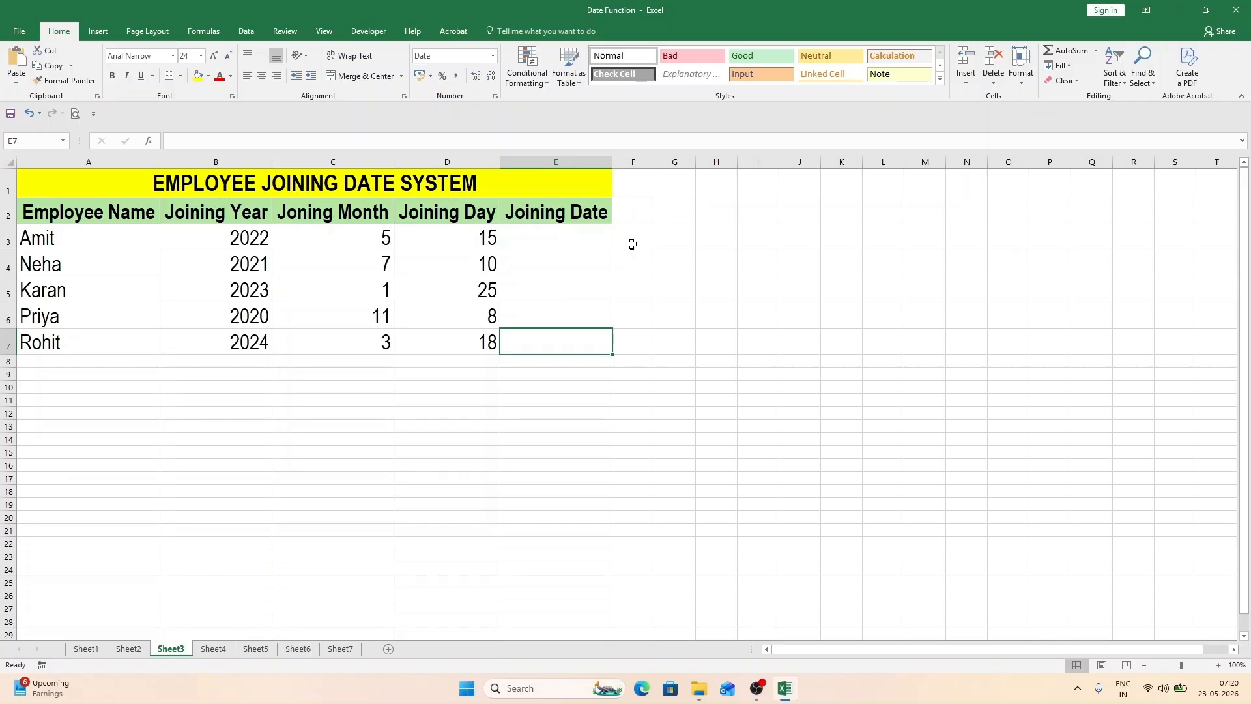
click(554, 234)
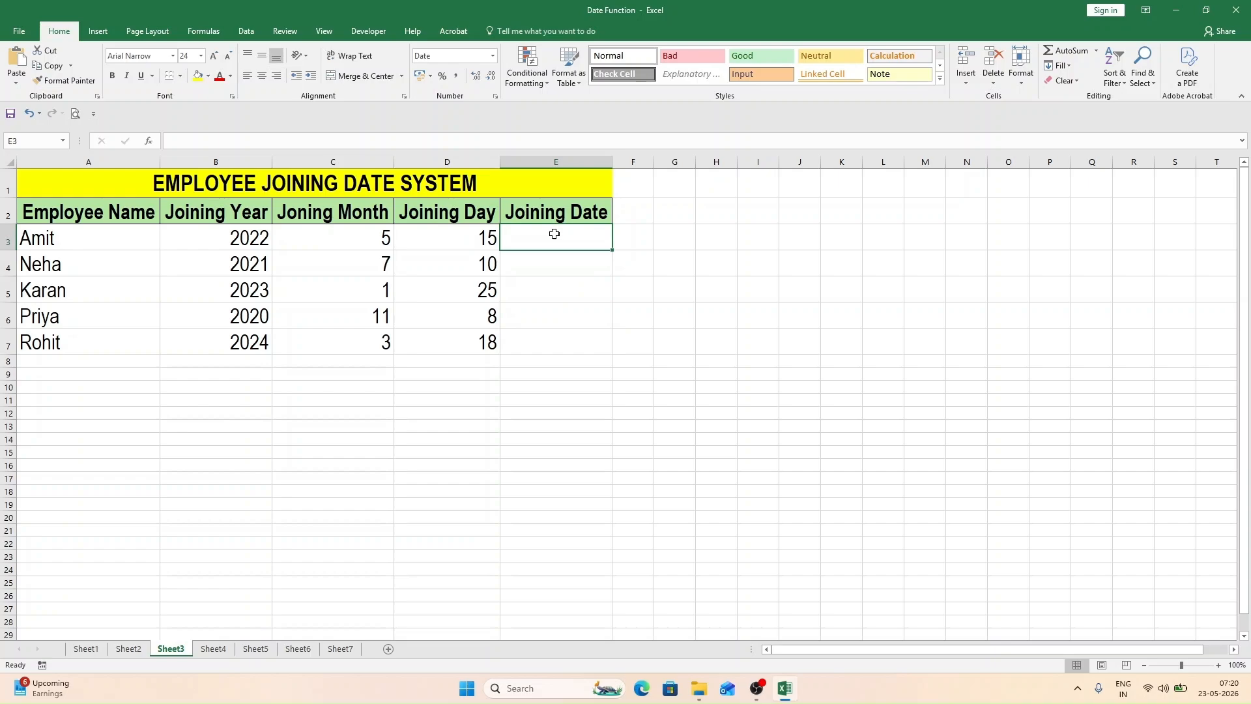
text(=date)
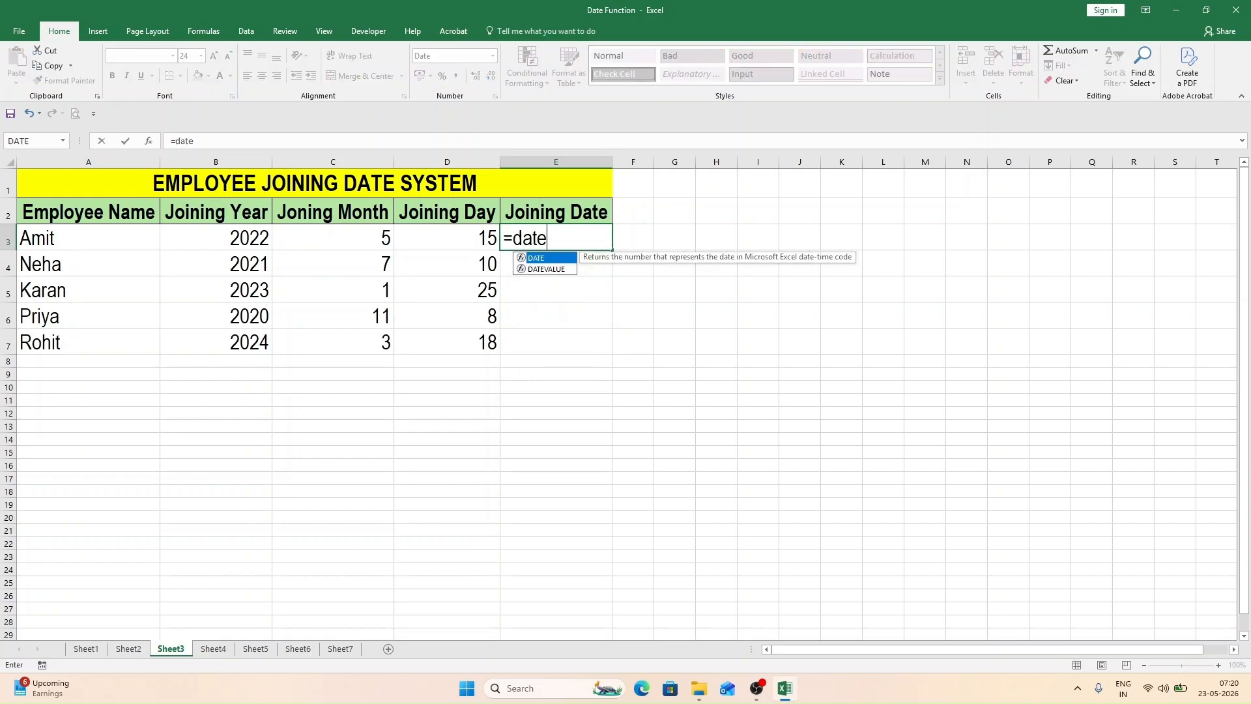
key(Tab)
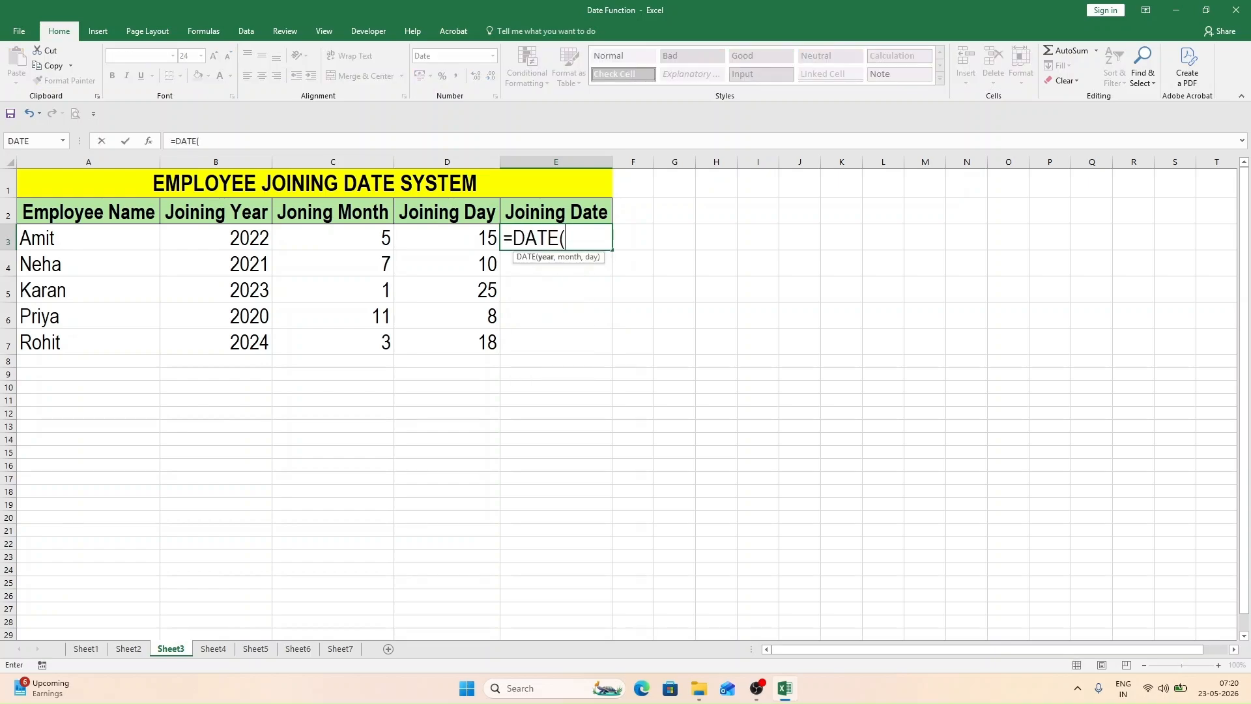
click(244, 238)
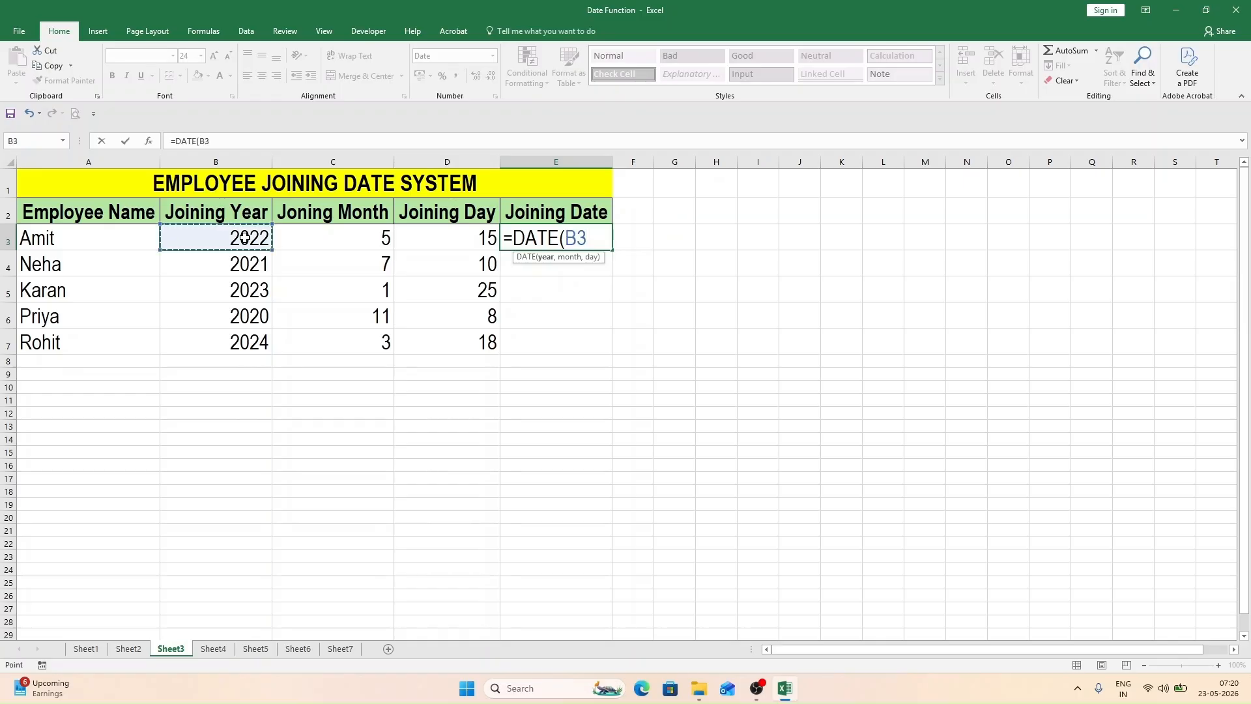
text(,)
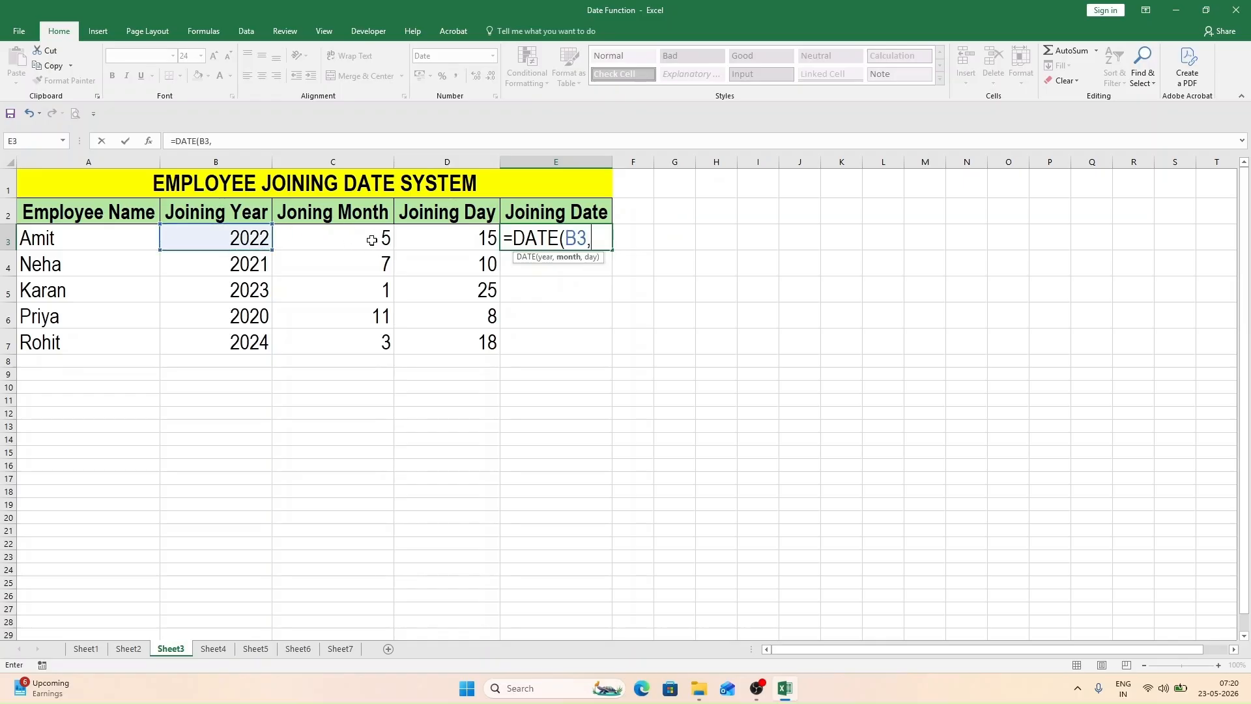
click(371, 241)
text(,)
click(481, 241)
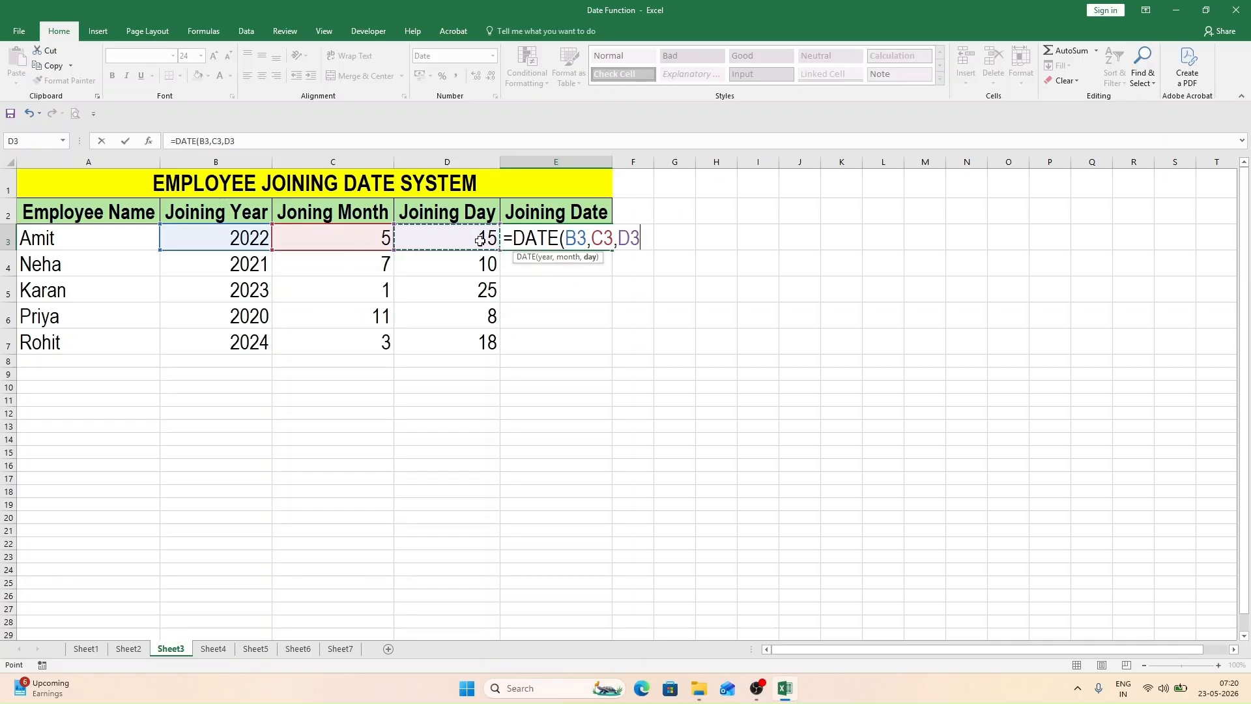
text())
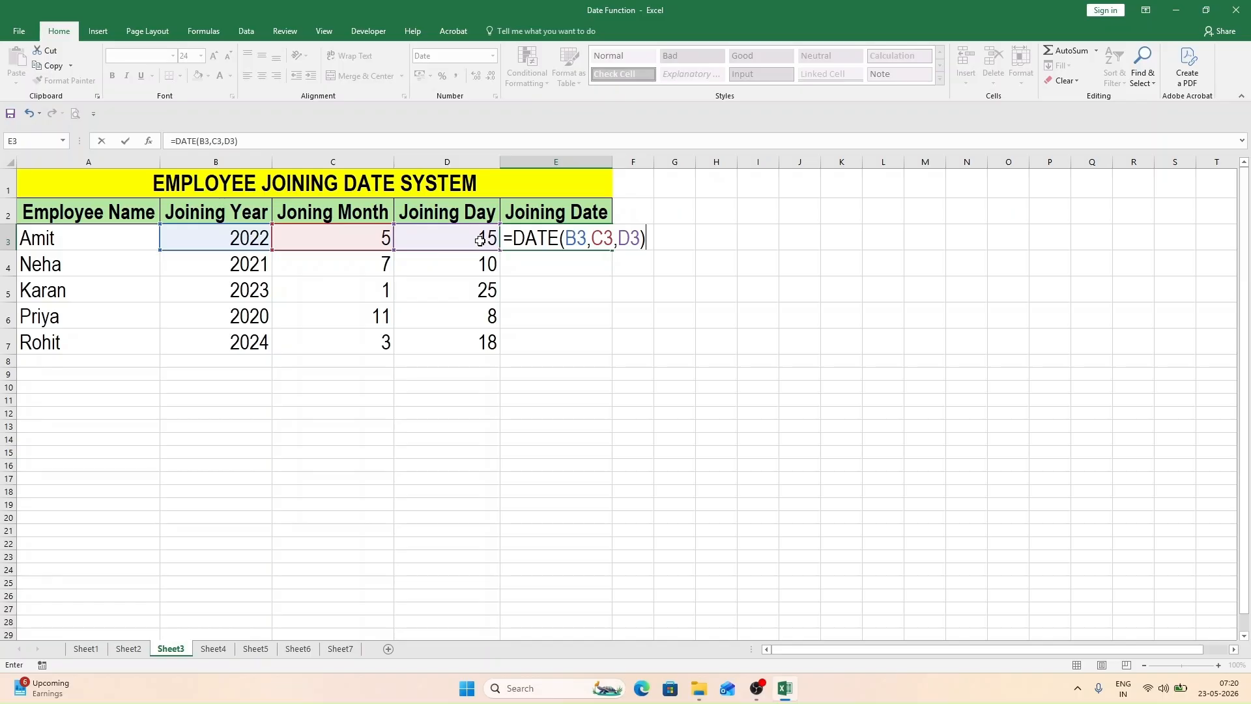
key(Return)
Fill the E3 formula down the Joining Date column to E7 and check the copied formulas
key(Up)
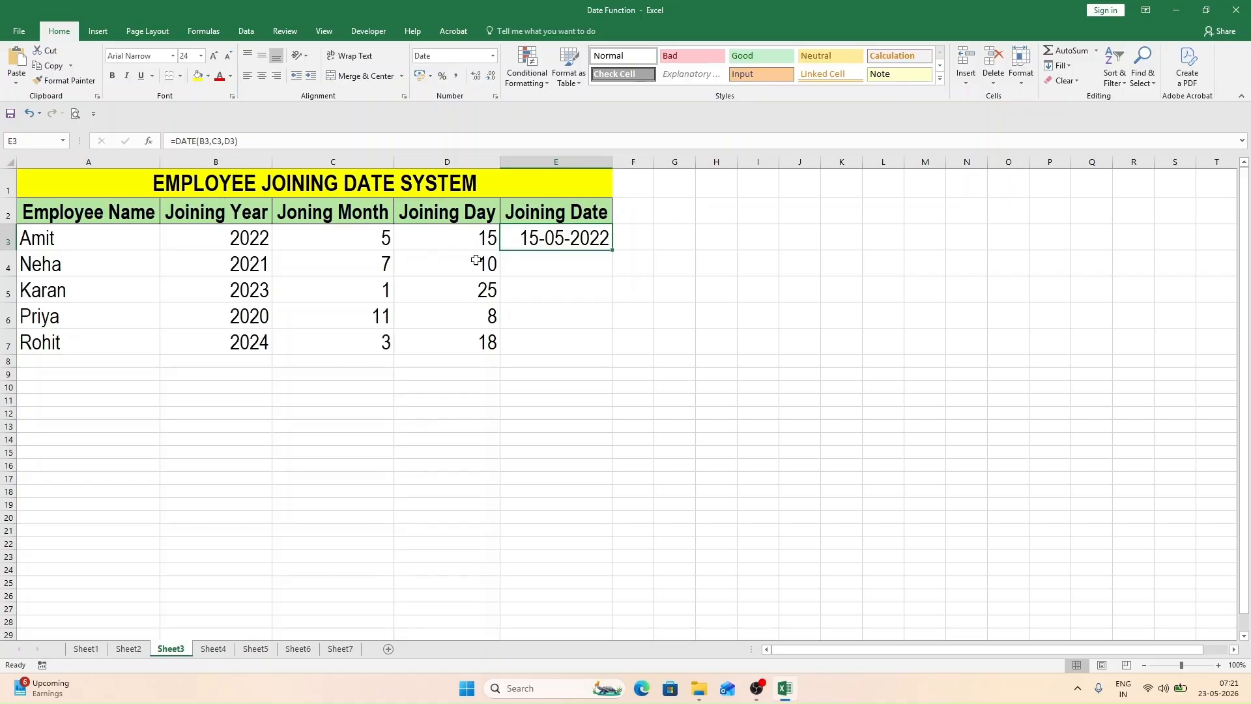
drag(612, 251, 611, 355)
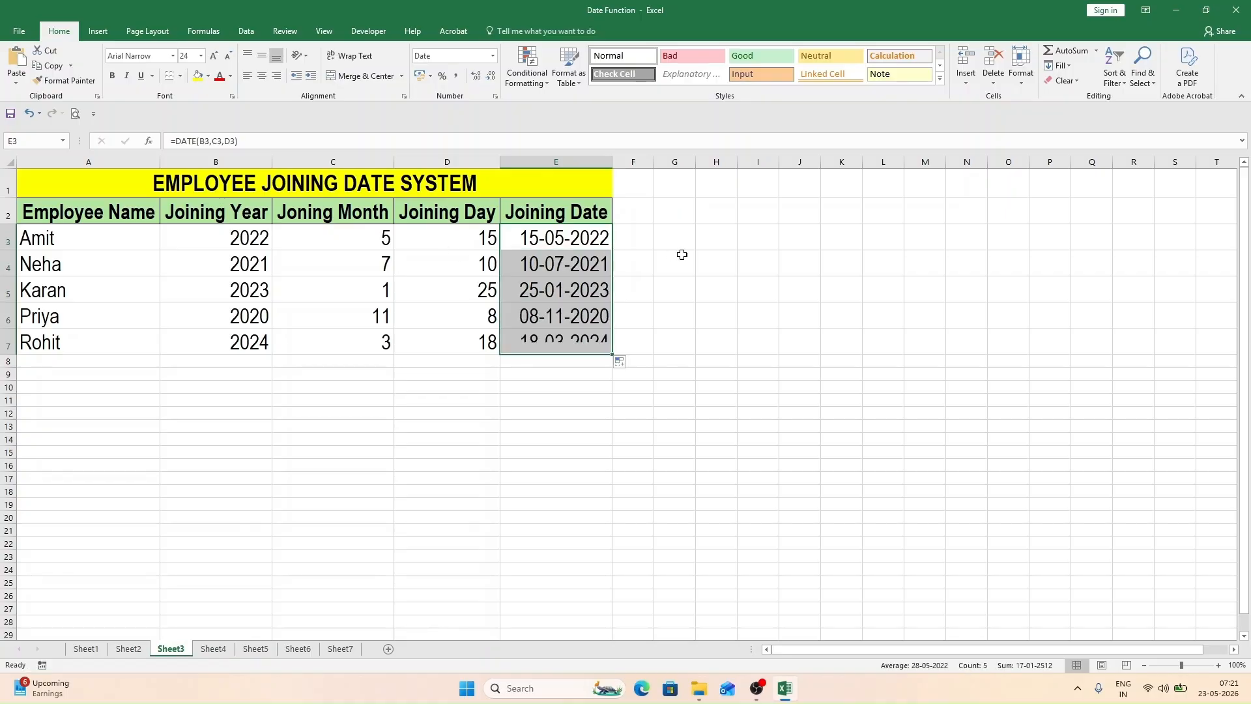
key(Down)
key(Down)
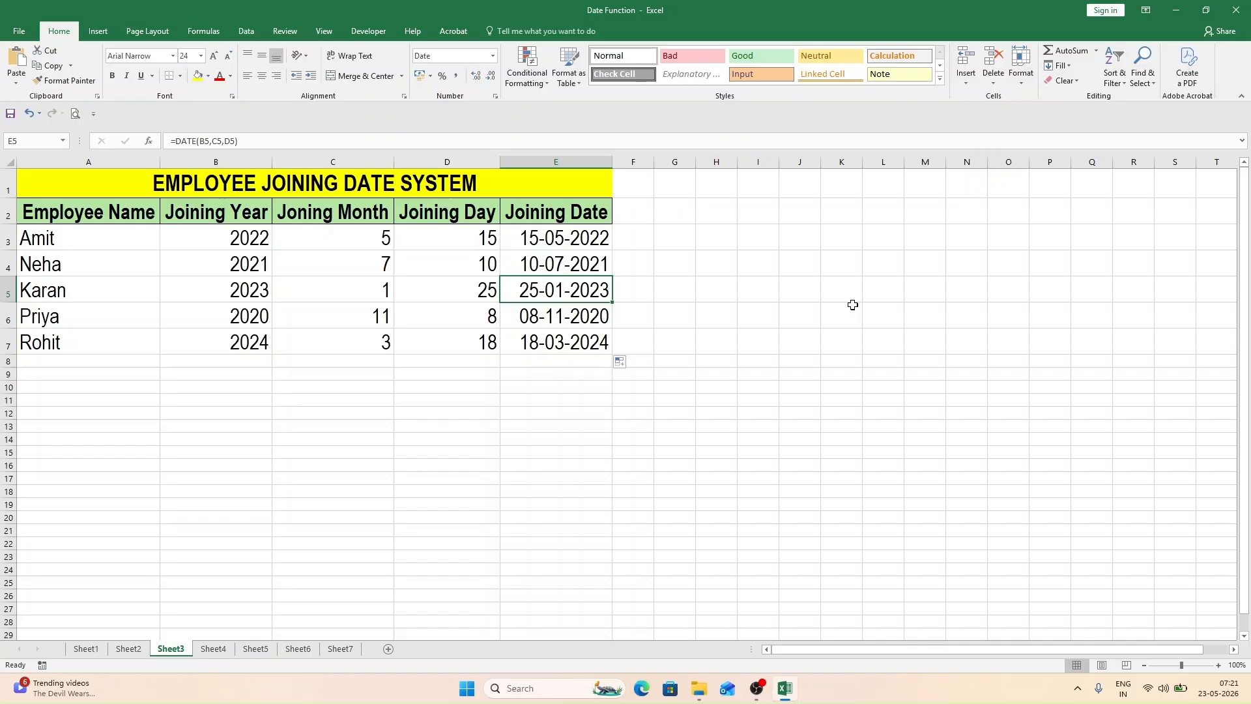
On Sheet4, enter =A3+B3 in C3 to calculate the first invoice's due date from its payment days
click(213, 649)
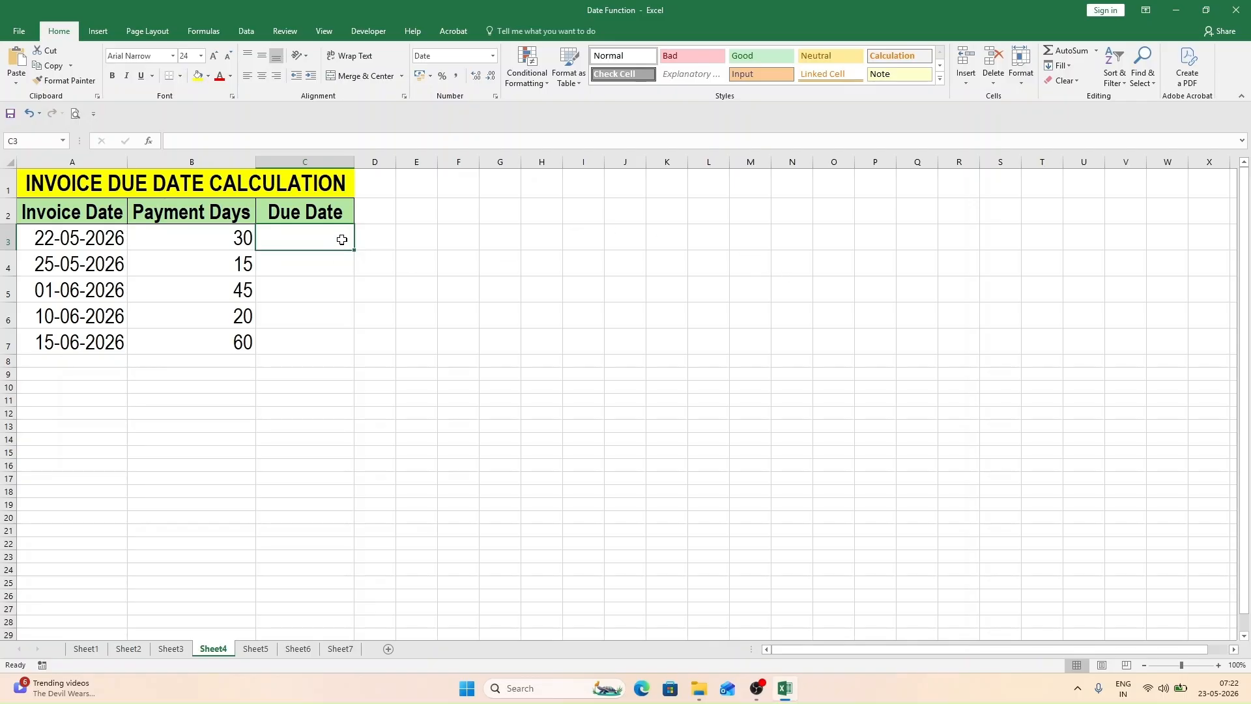
text(=)
key(Left)
key(Left)
text(+)
key(Left)
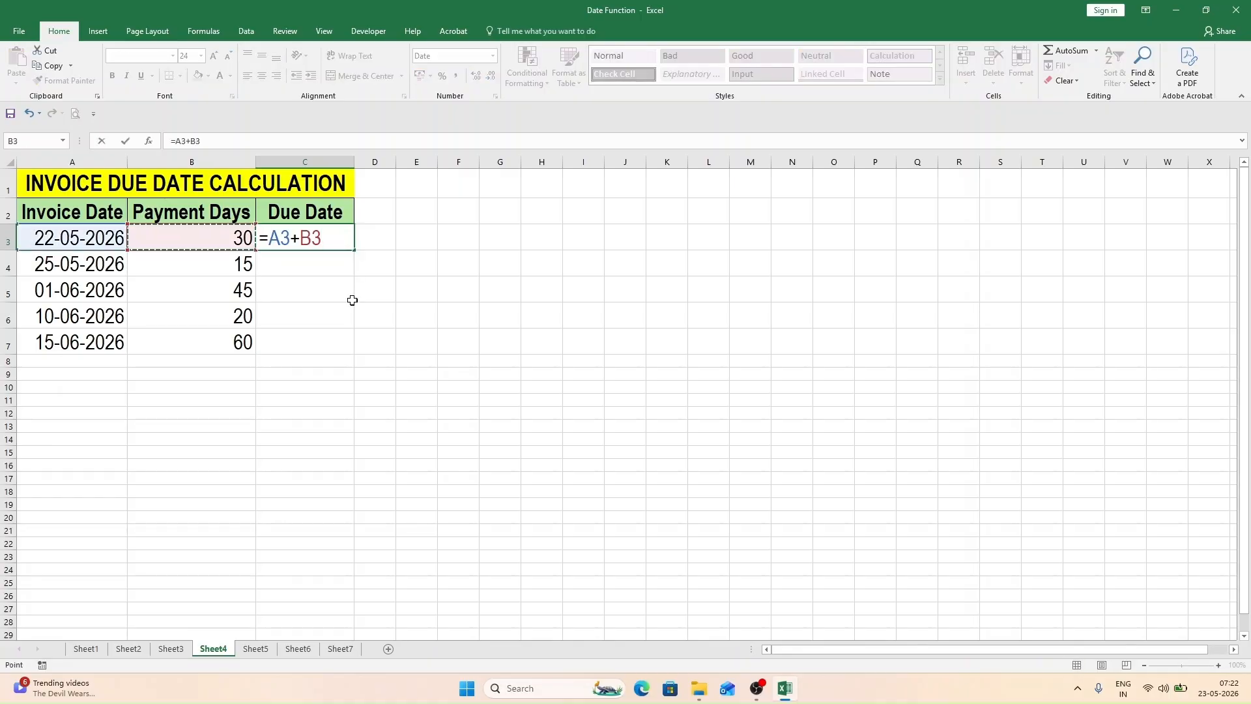
key(Return)
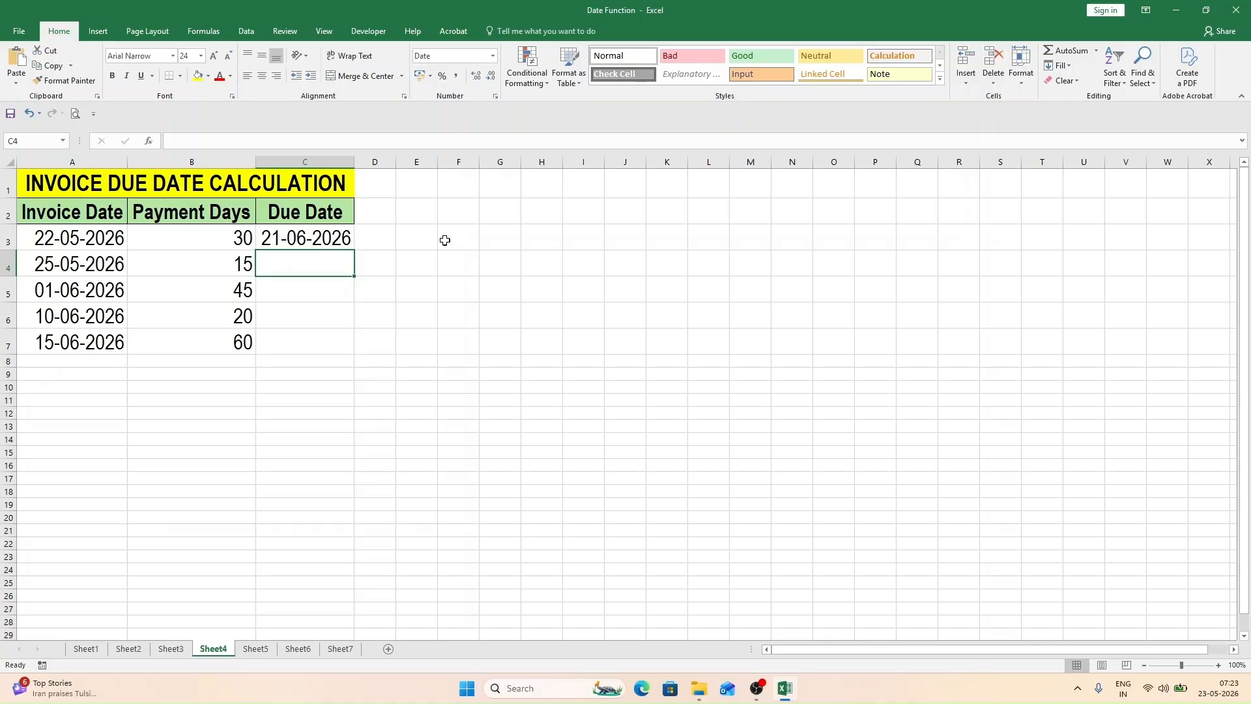
Fill the C3 formula down the Due Date column to C7 and check the copied formula in C4
click(311, 235)
double_click(354, 250)
click(345, 262)
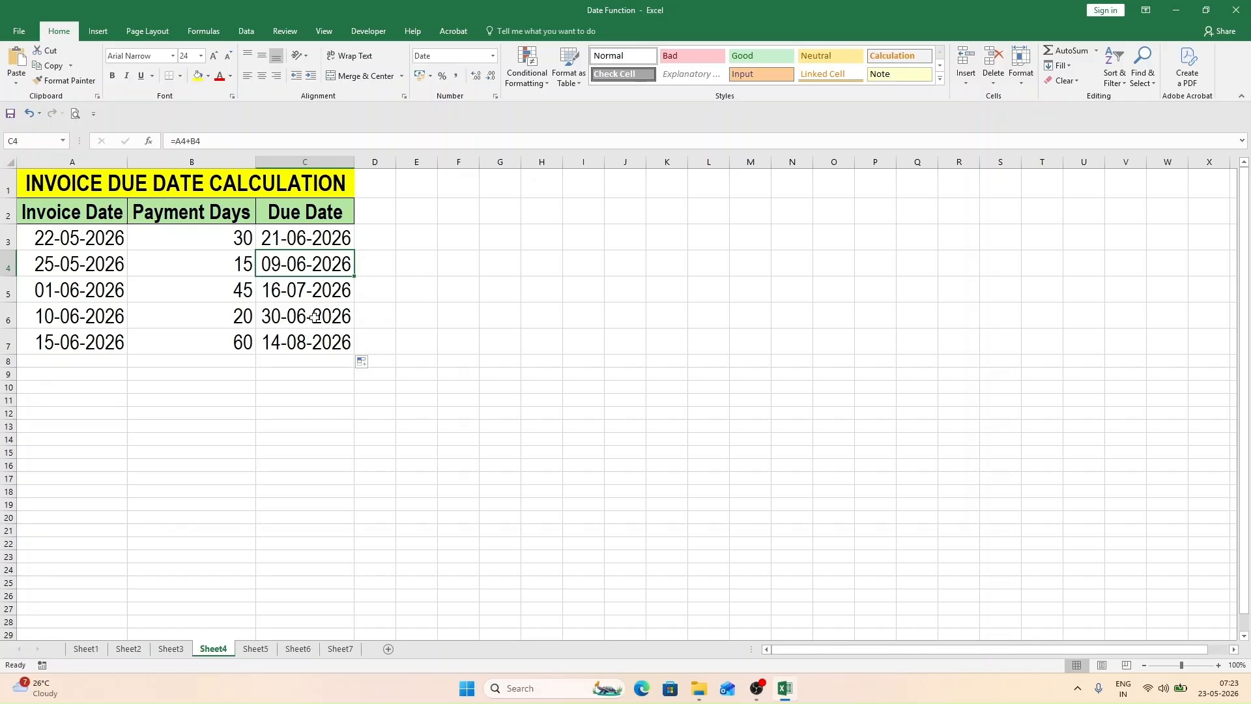
On Sheet5, enter =DATE(YEAR(TODAY()),A3,B3) in C3 to build the first current-year dynamic date
click(252, 650)
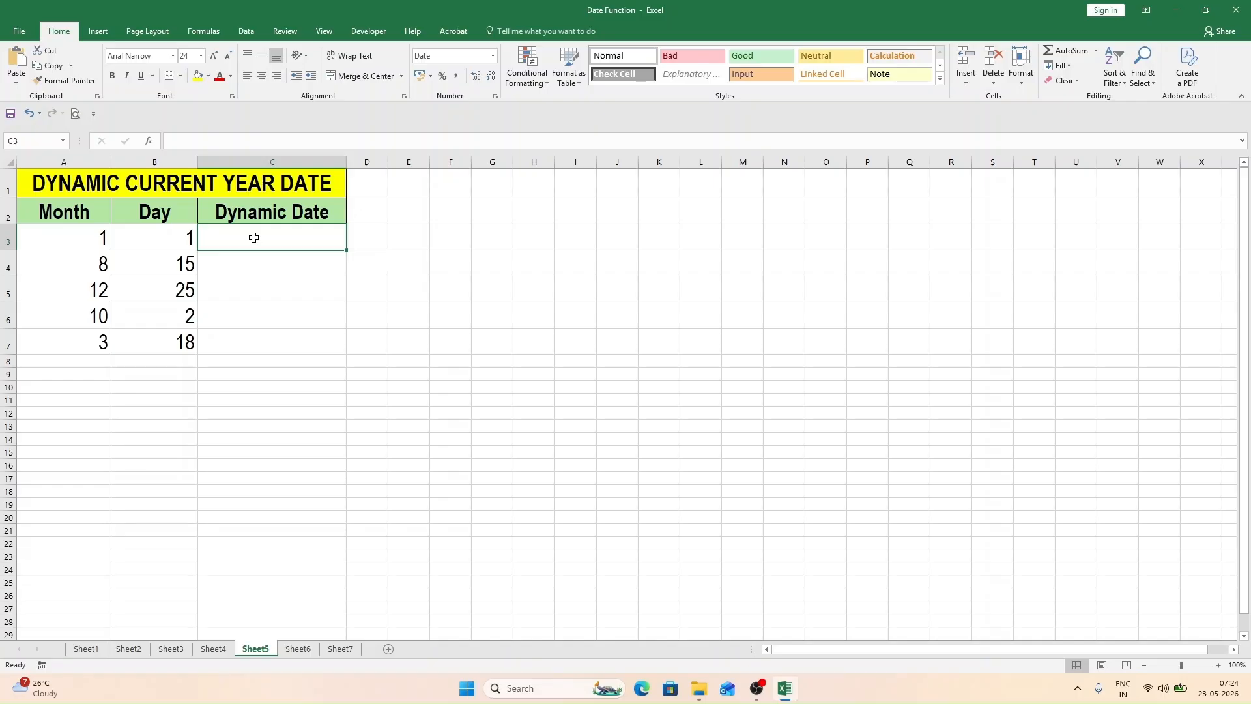
key(Return)
click(287, 232)
text(=date)
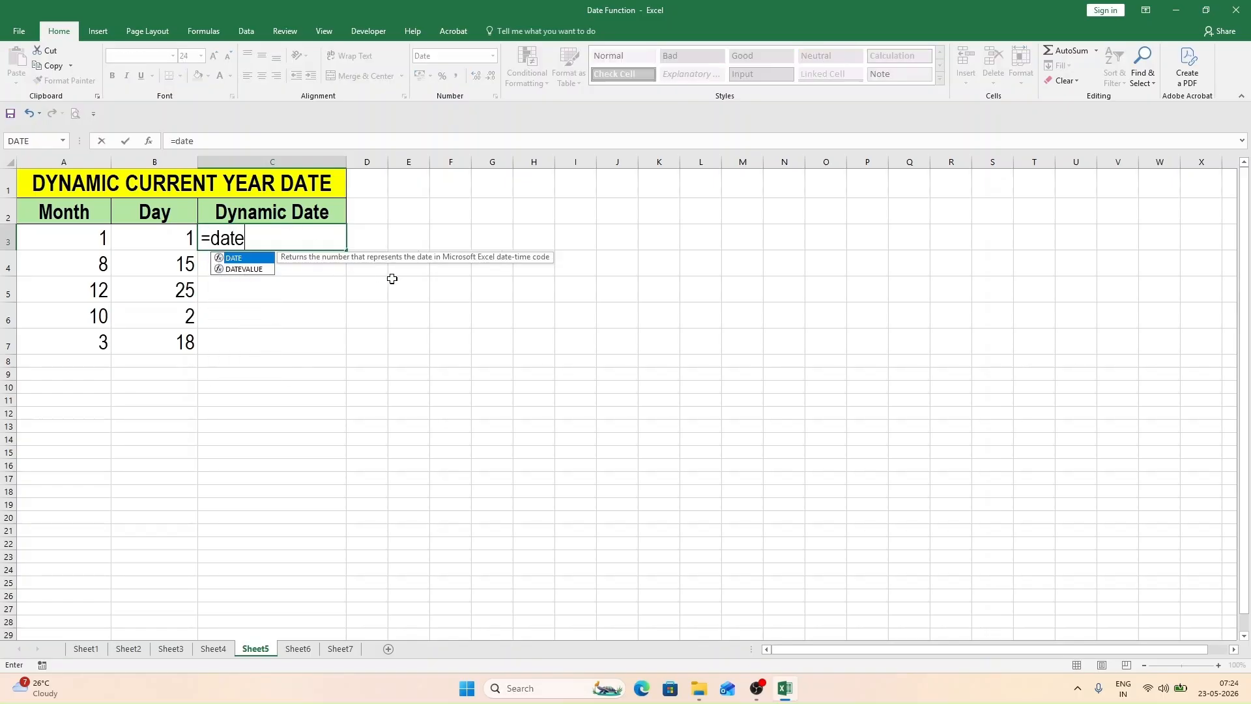
key(Tab)
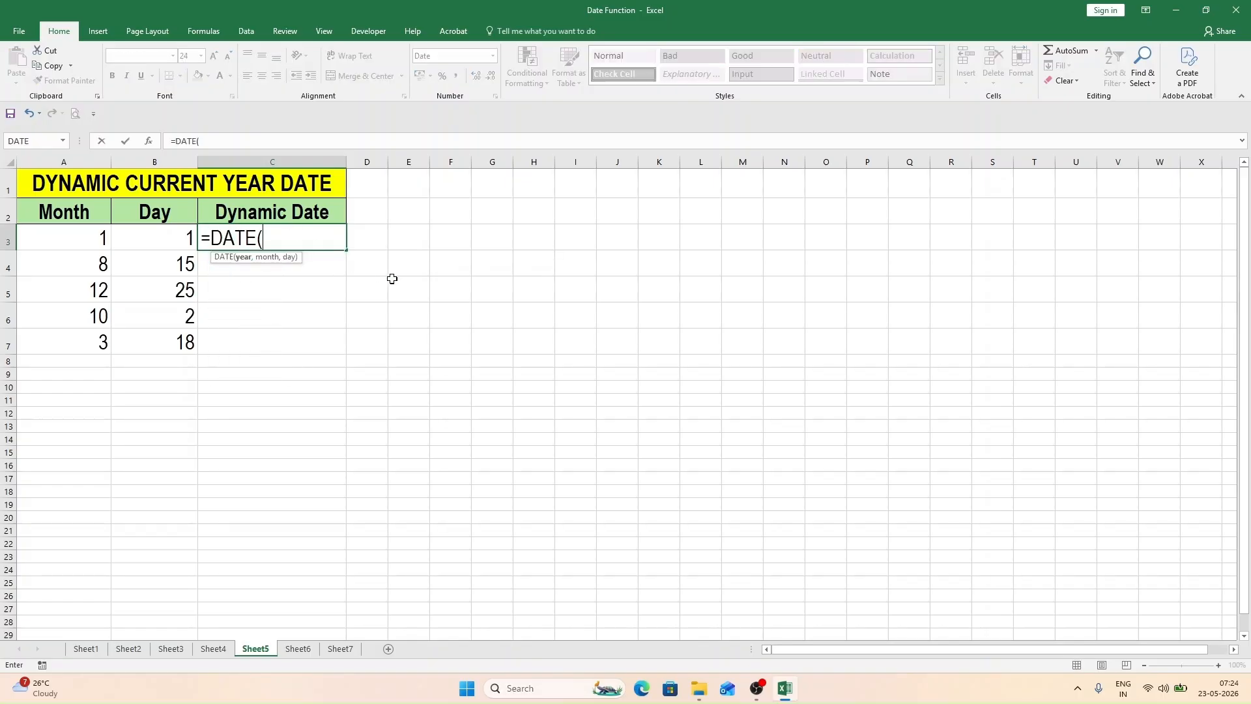
text(year)
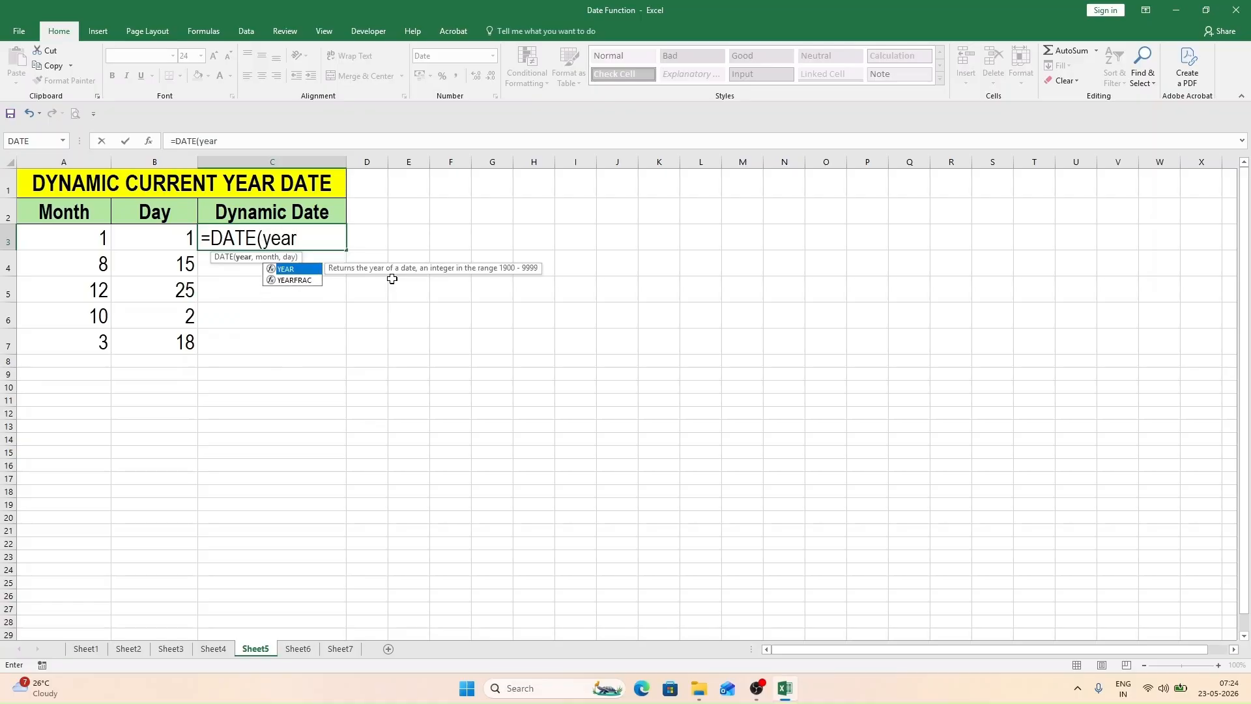
key(Tab)
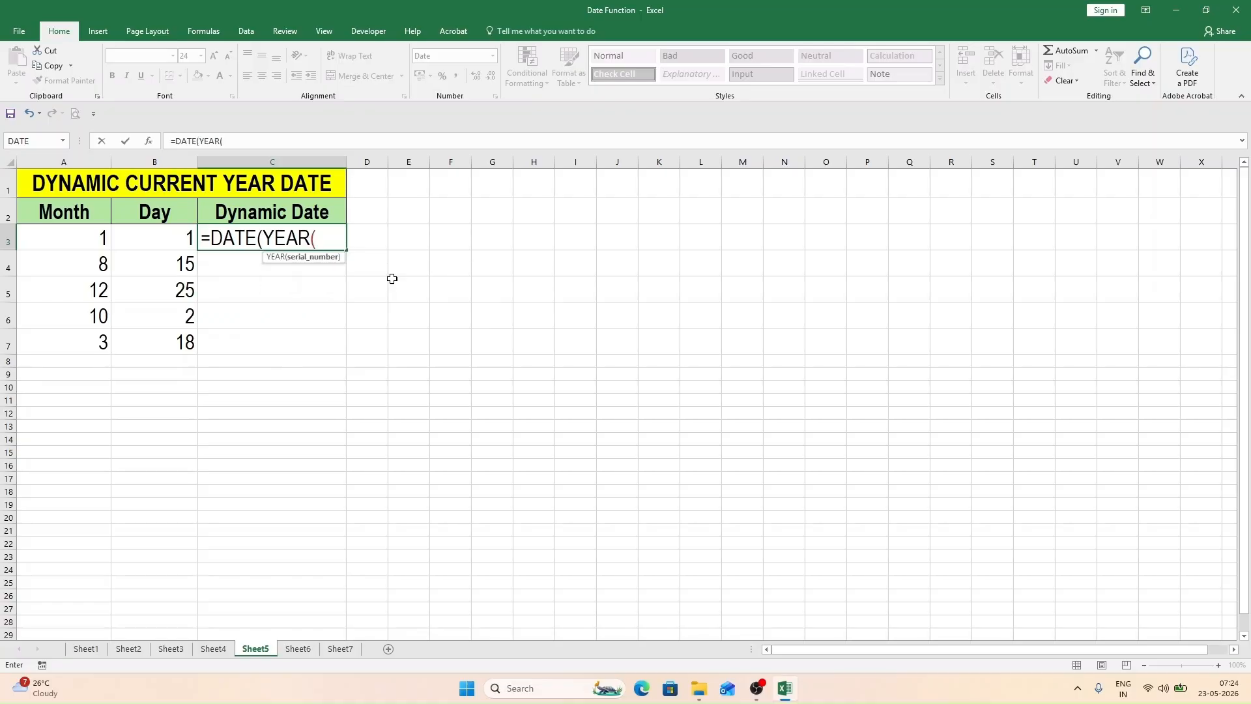
text(today)
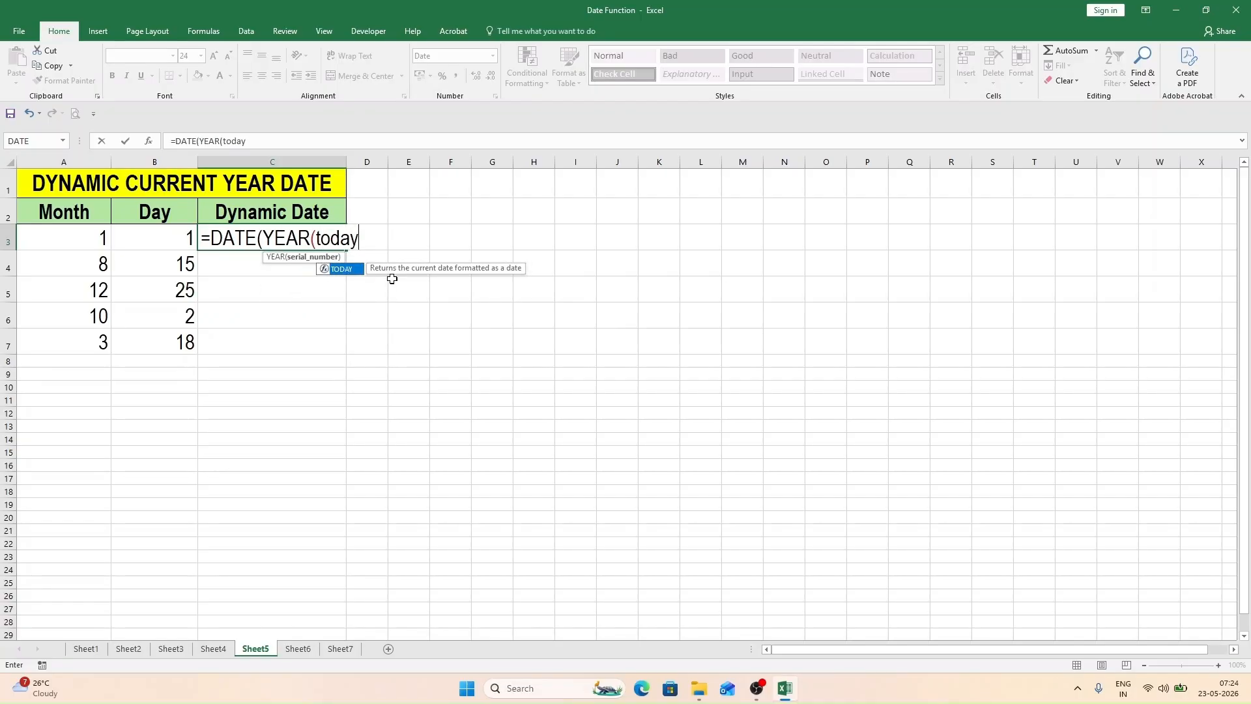
key(Tab)
text())
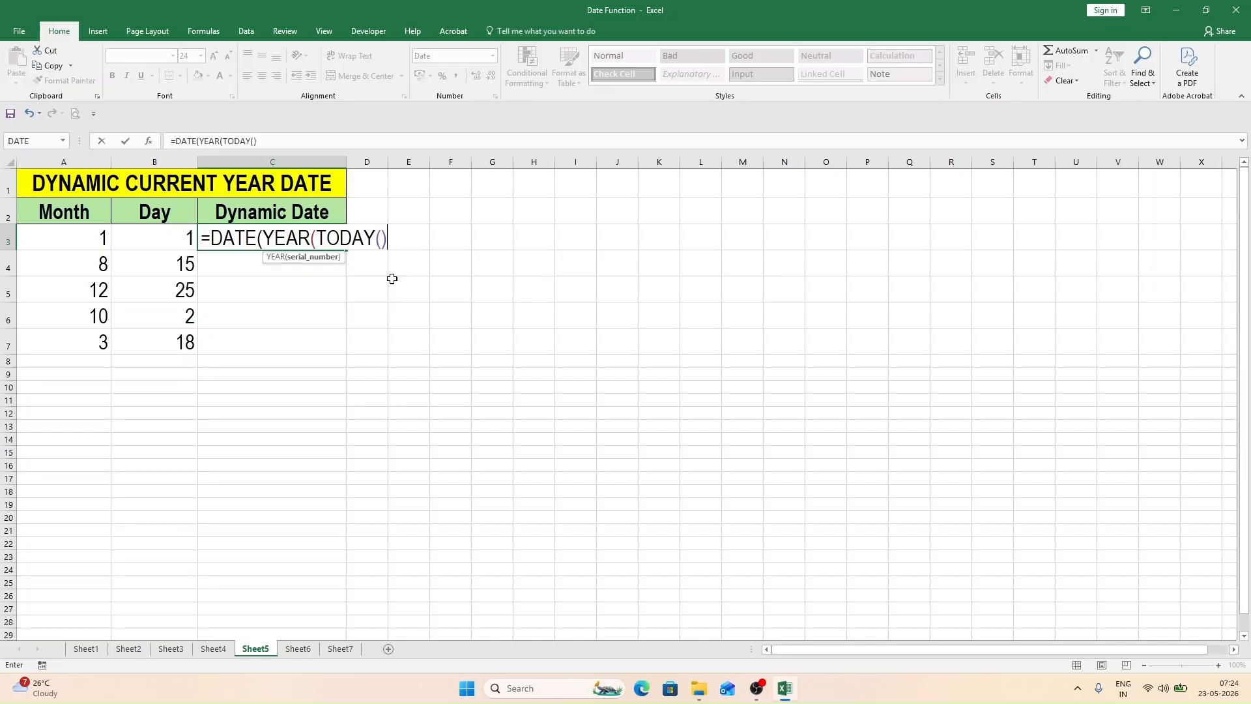
text(),)
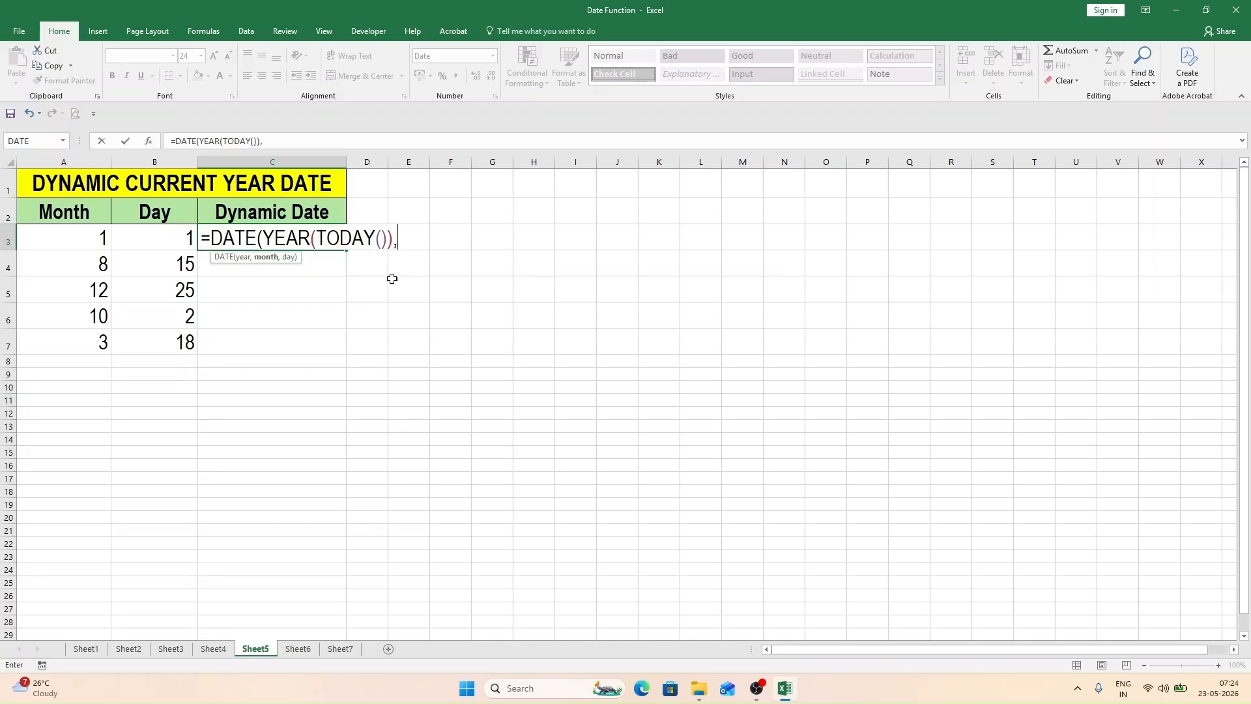
click(79, 235)
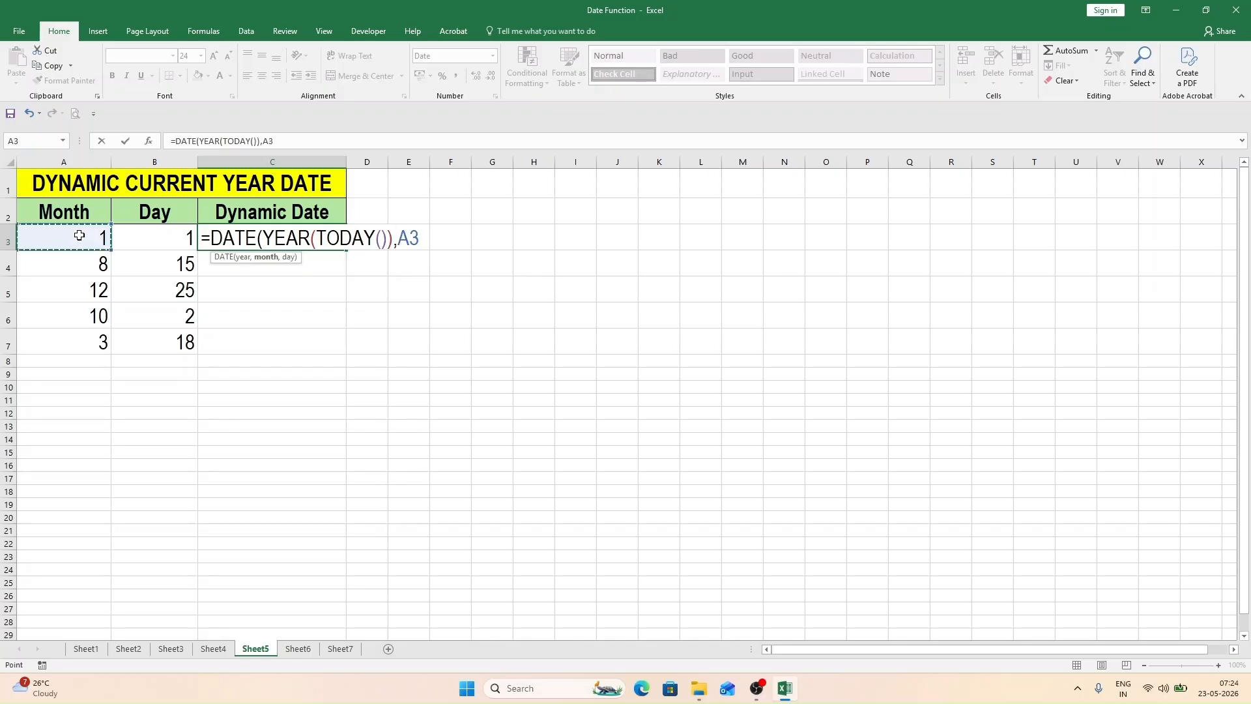
text(,)
click(177, 245)
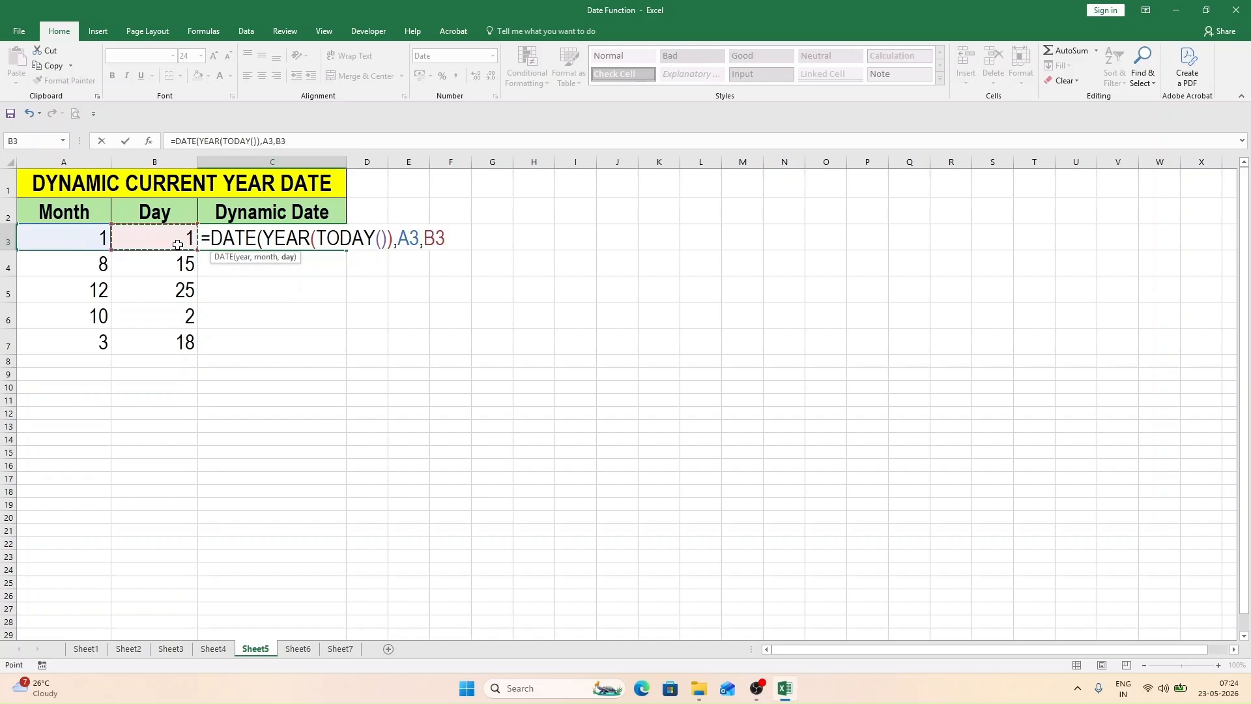
text())
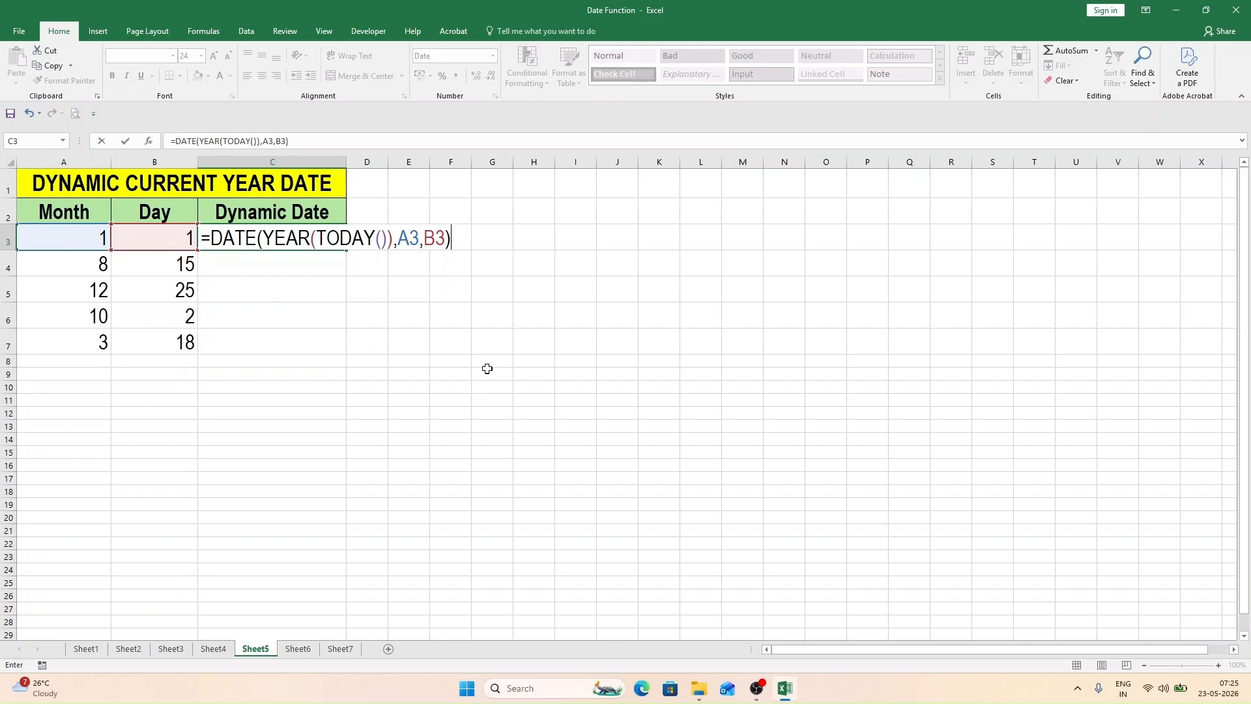
key(Return)
key(Up)
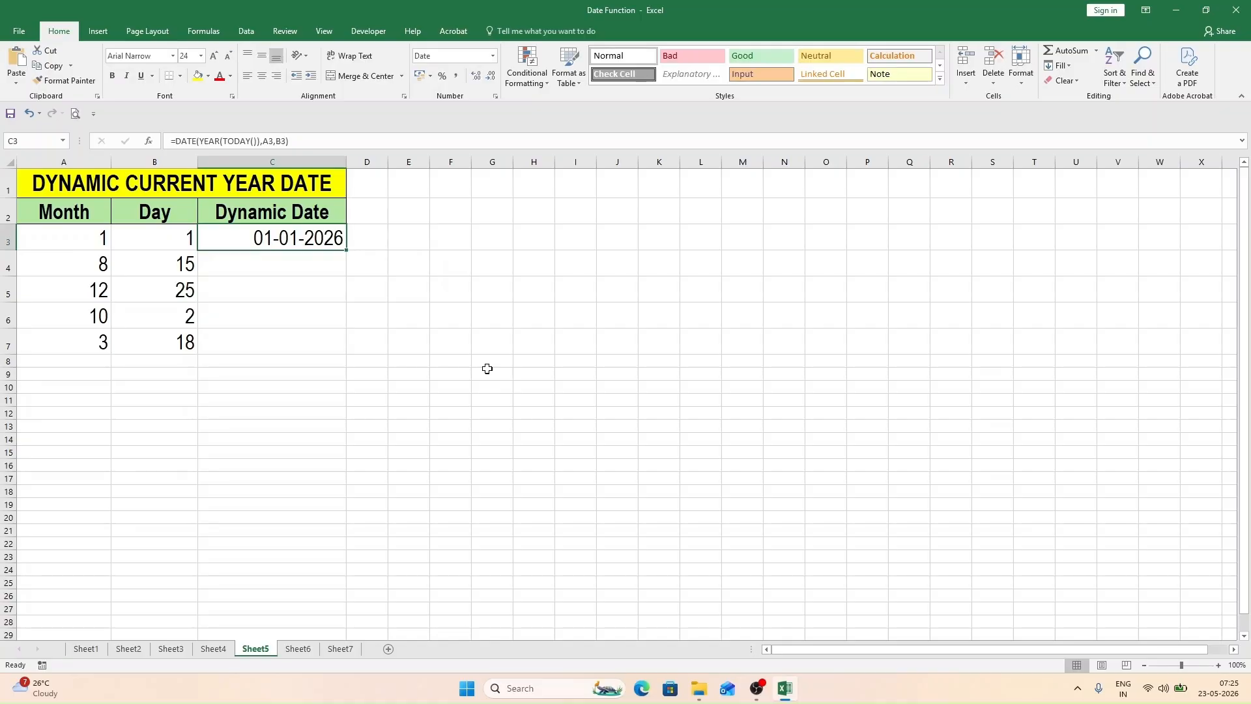
Review the C3 formula, fill it down the Dynamic Date column to C7 and check the copied formula in C4
double_click(287, 238)
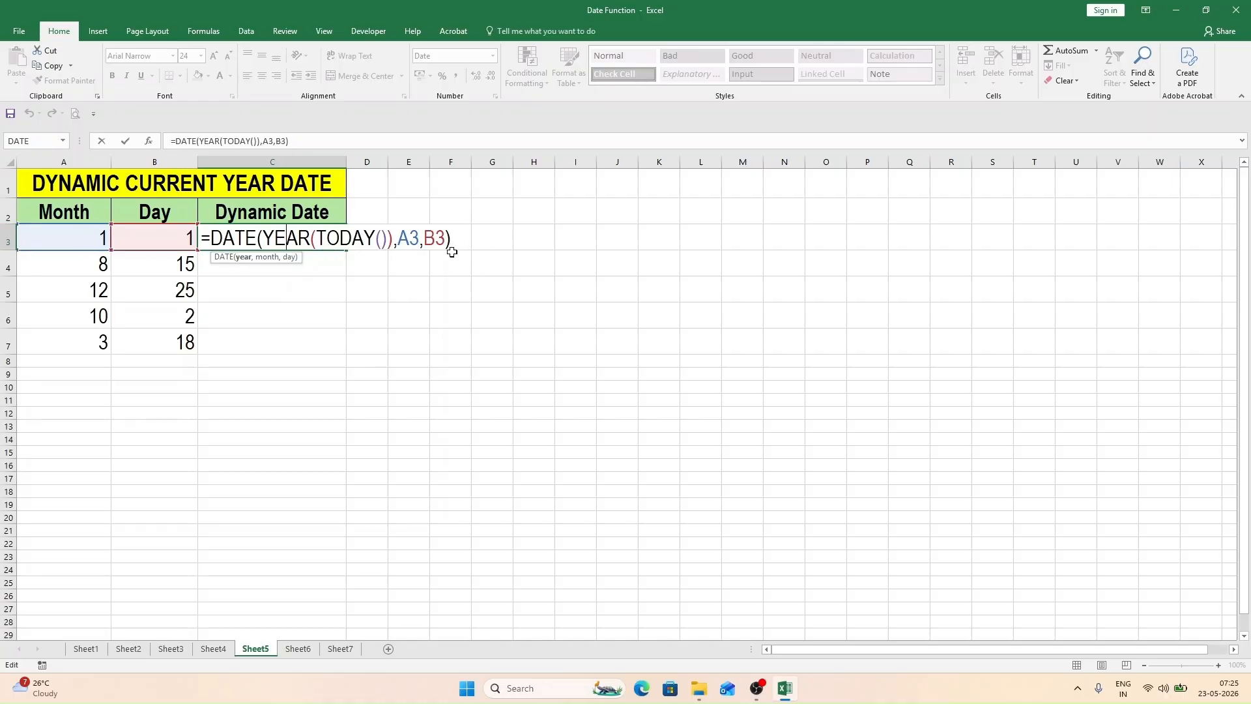
key(ctrl+Return)
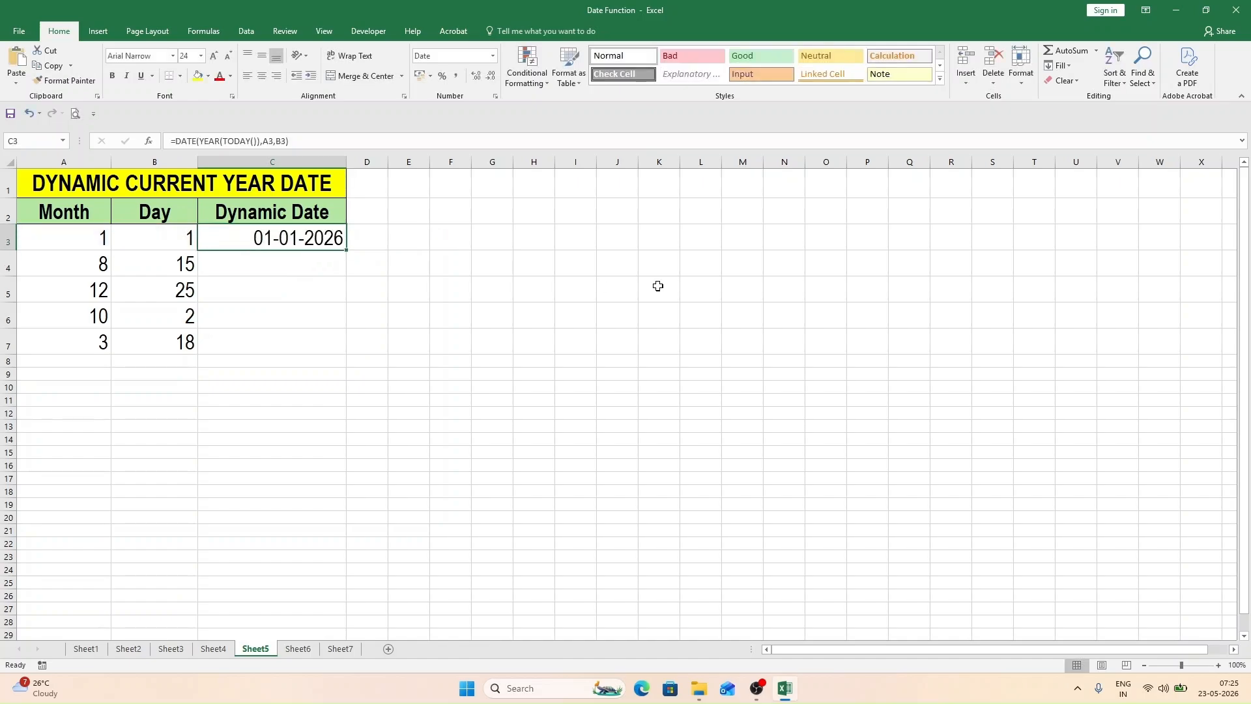
double_click(349, 249)
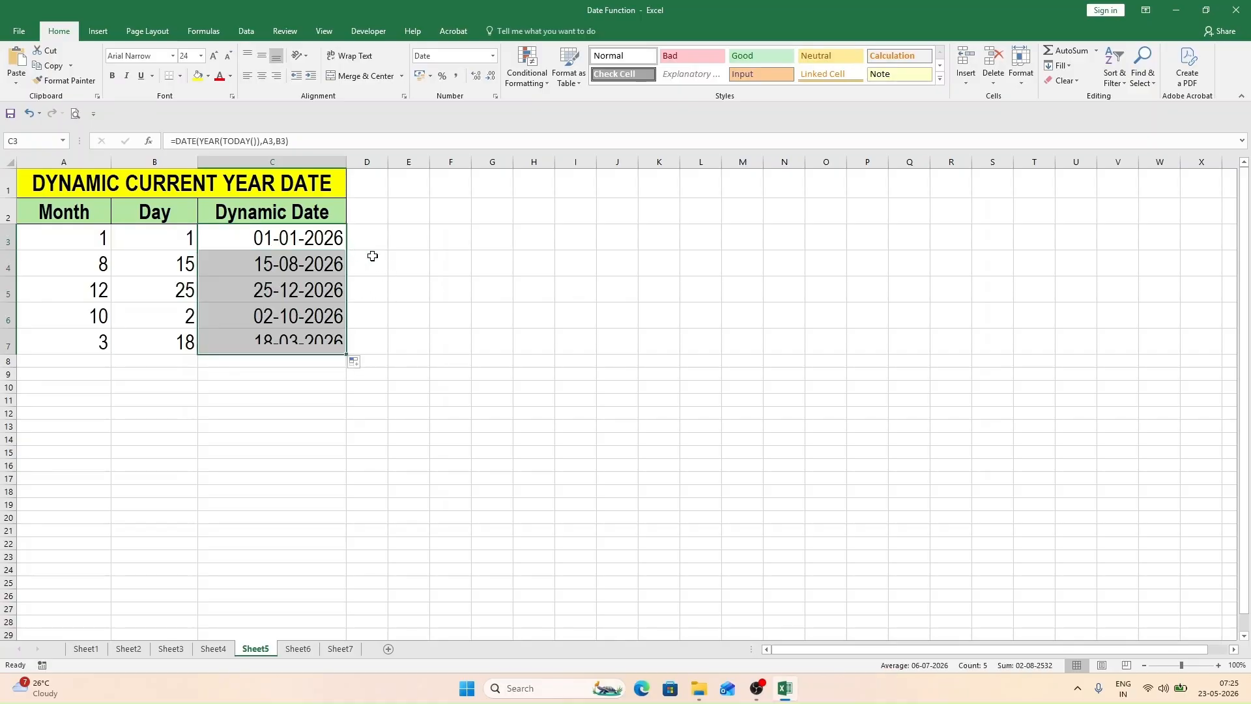
click(311, 271)
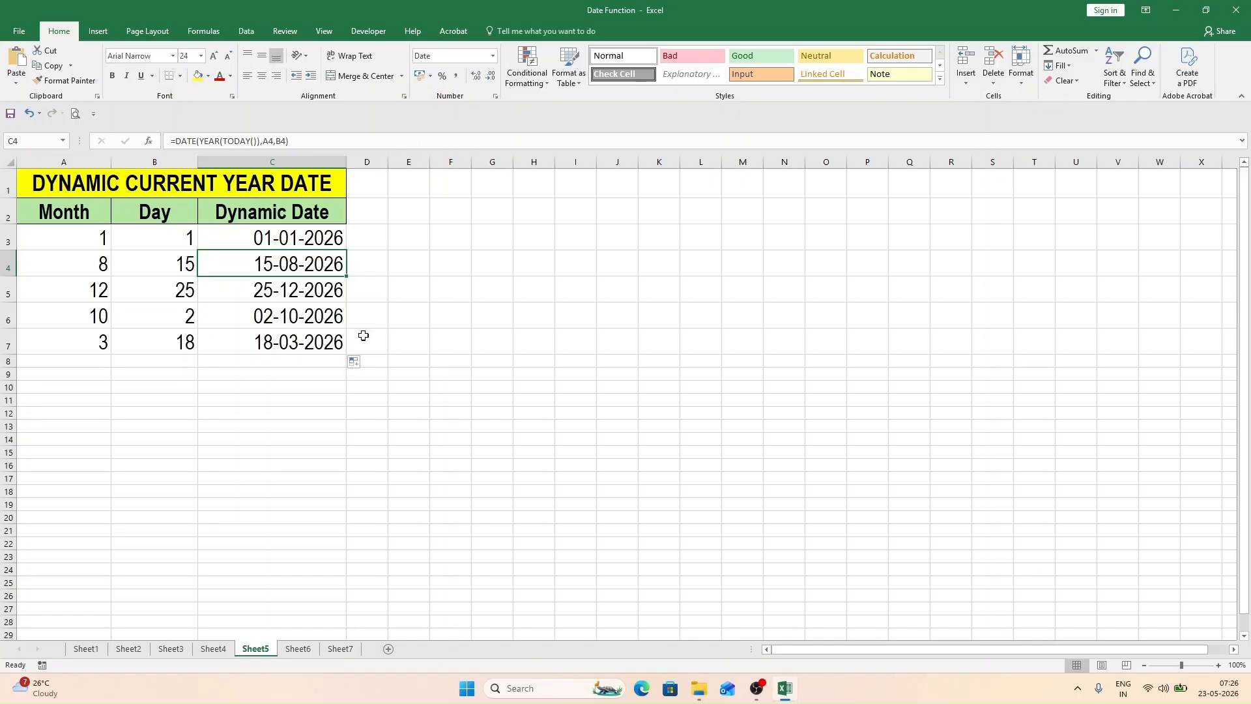
On Sheet6, enter =DATE(A3,B3,1) in C3 to convert the first overflowing month number into a date
click(298, 648)
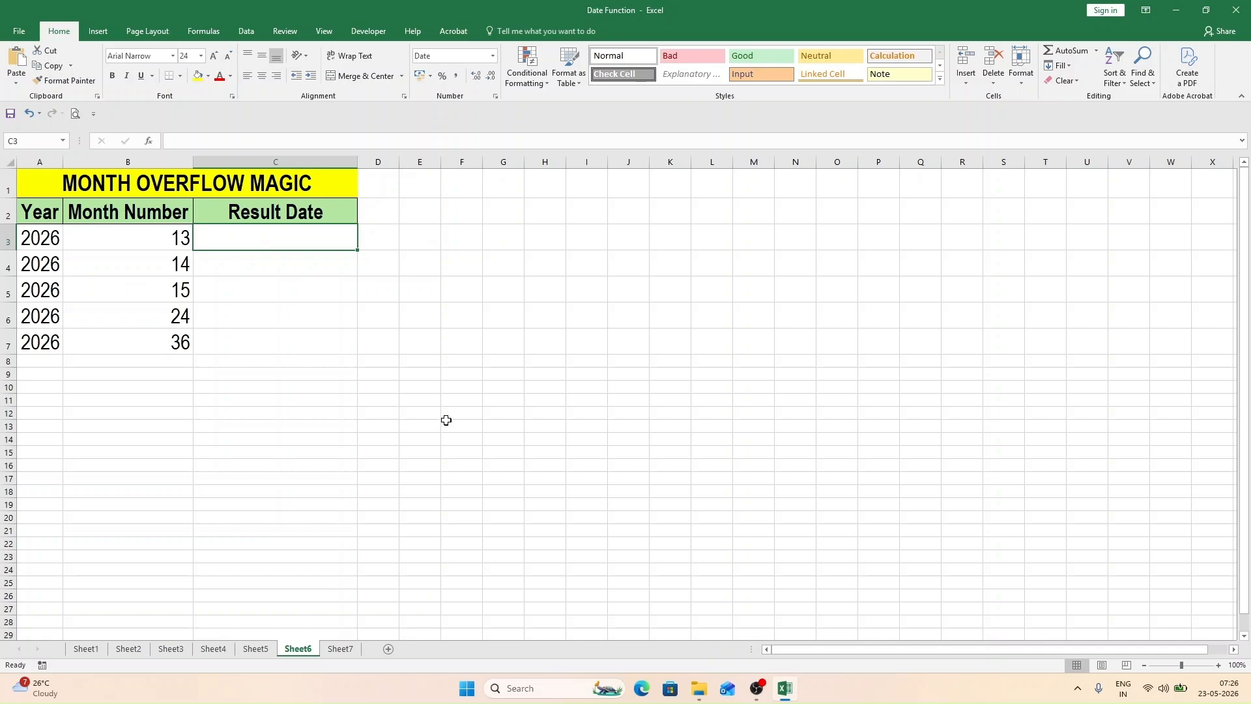
text(=dat)
key(Tab)
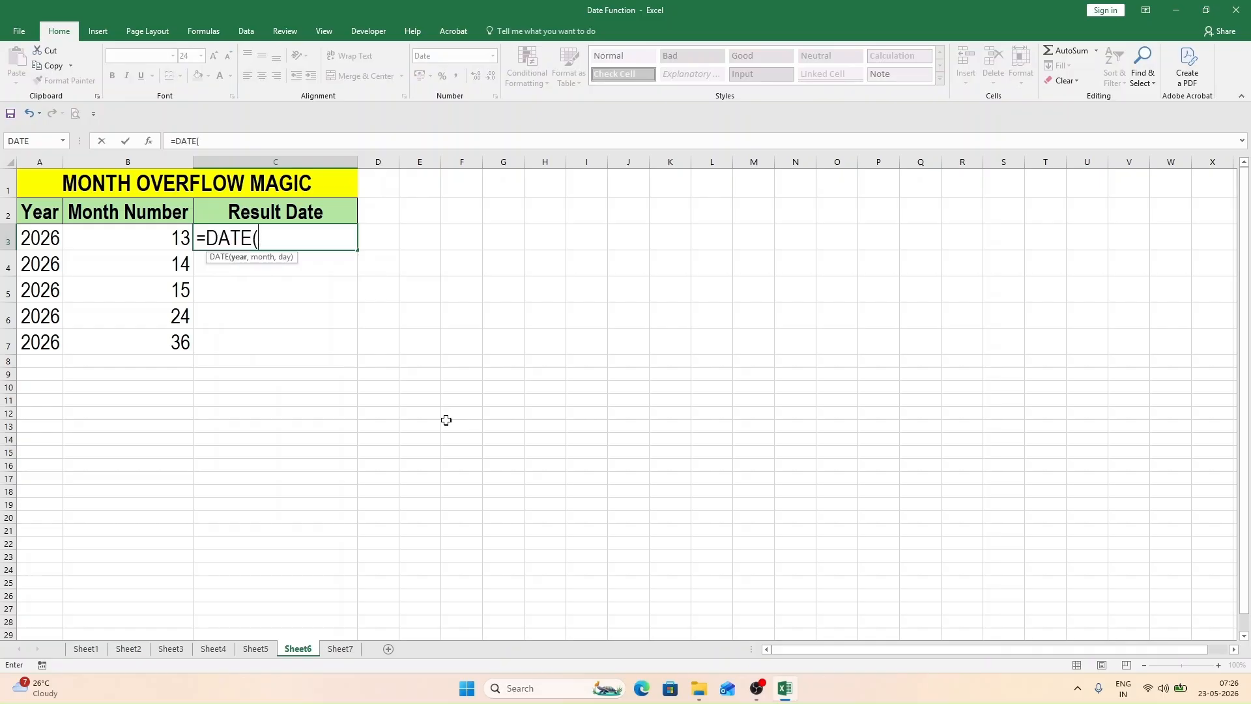
click(44, 237)
text(,)
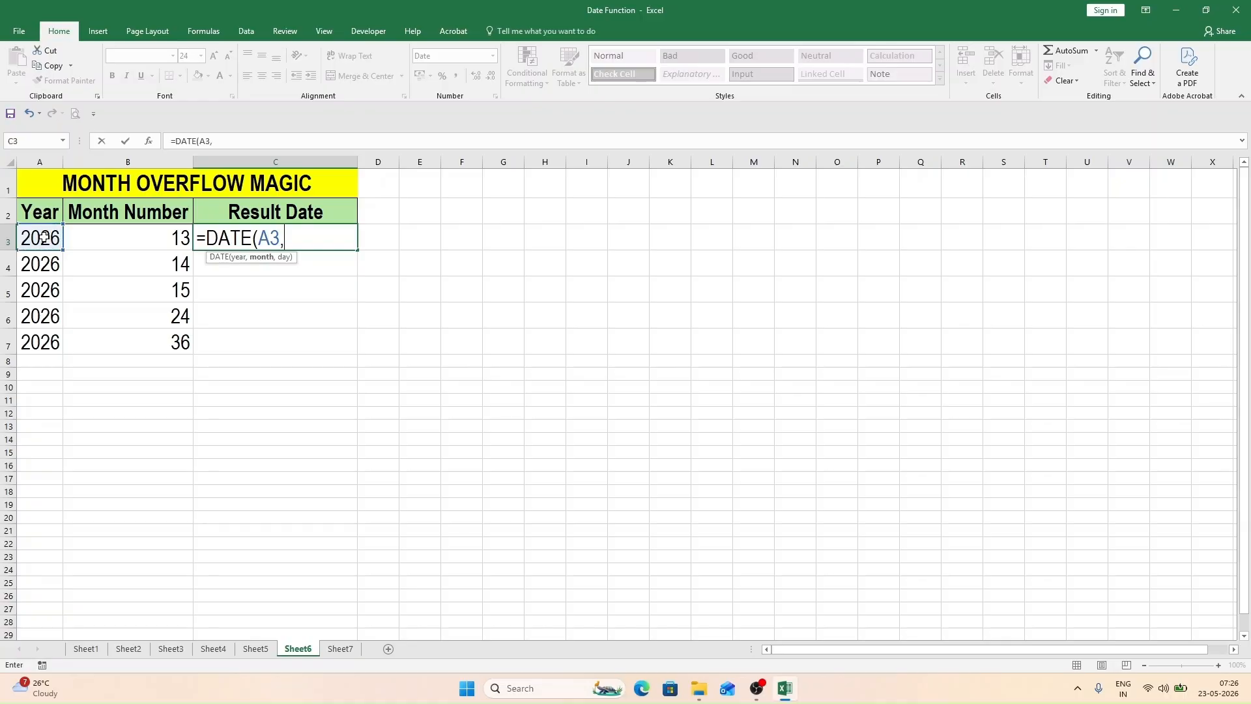
click(137, 238)
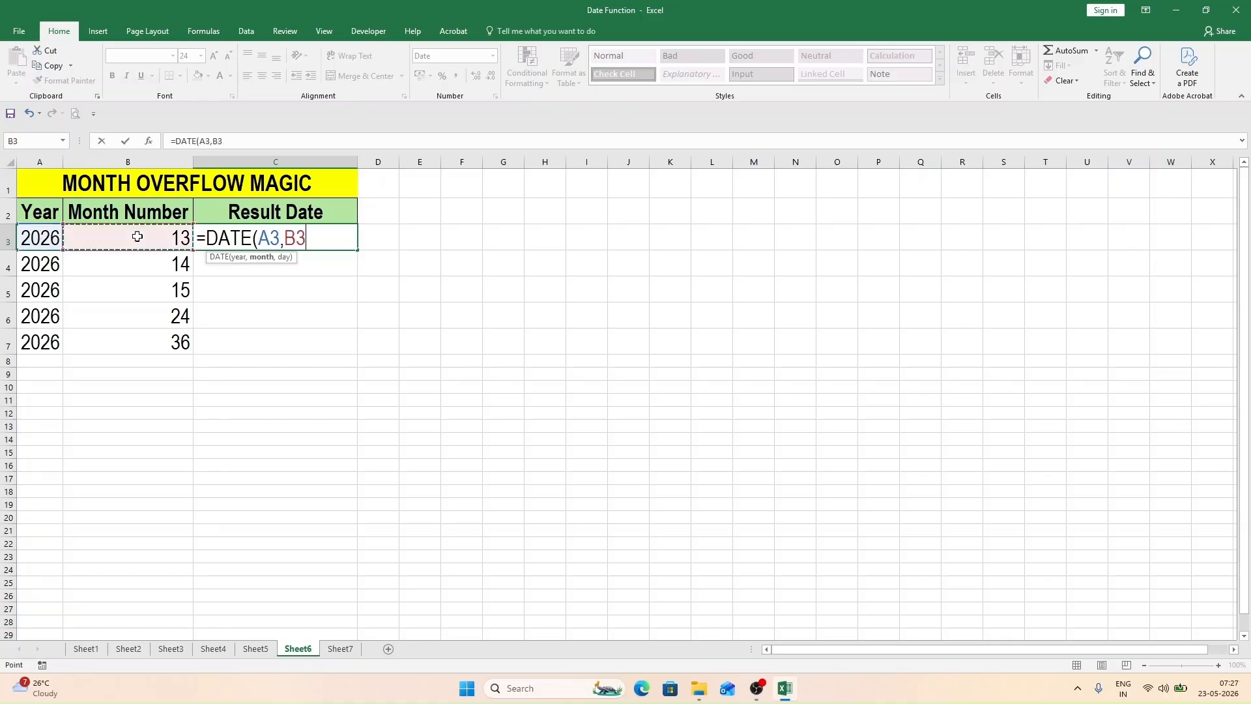
text(,1)
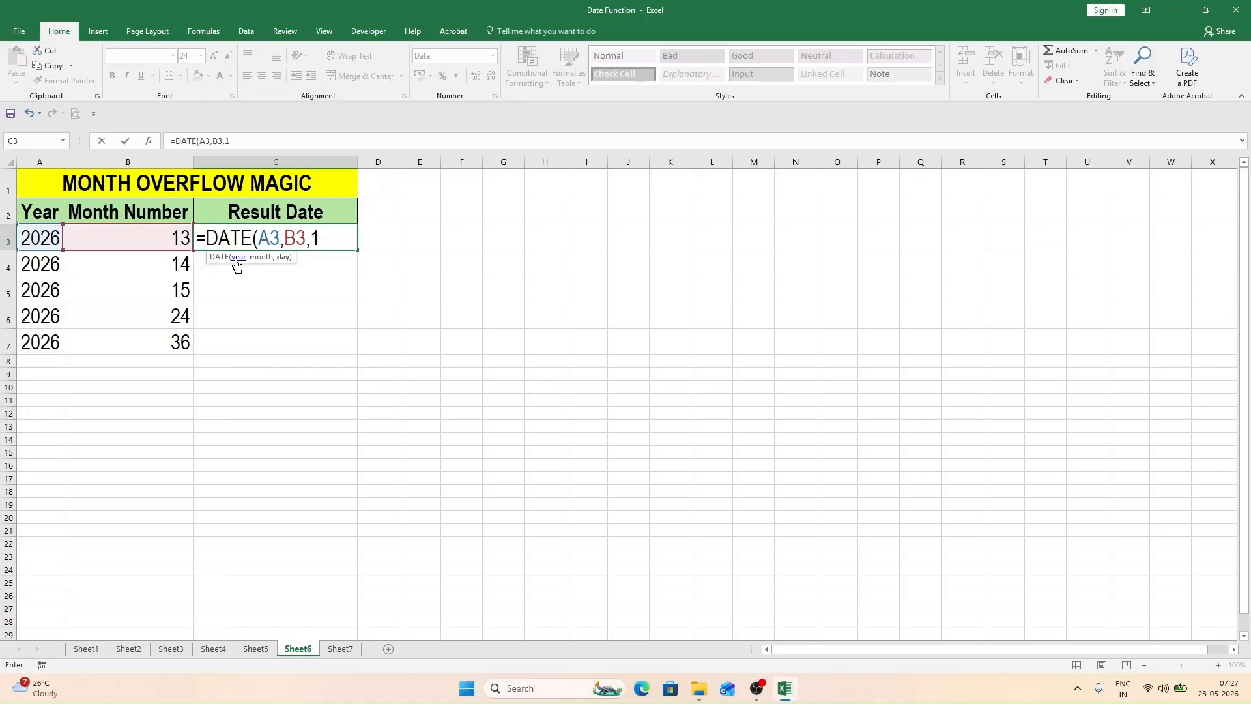
text())
key(Return)
key(Up)
Review the C3 formula, fill it down the Result Date column to C7 and check the rows for months 14 and 15
key(F2)
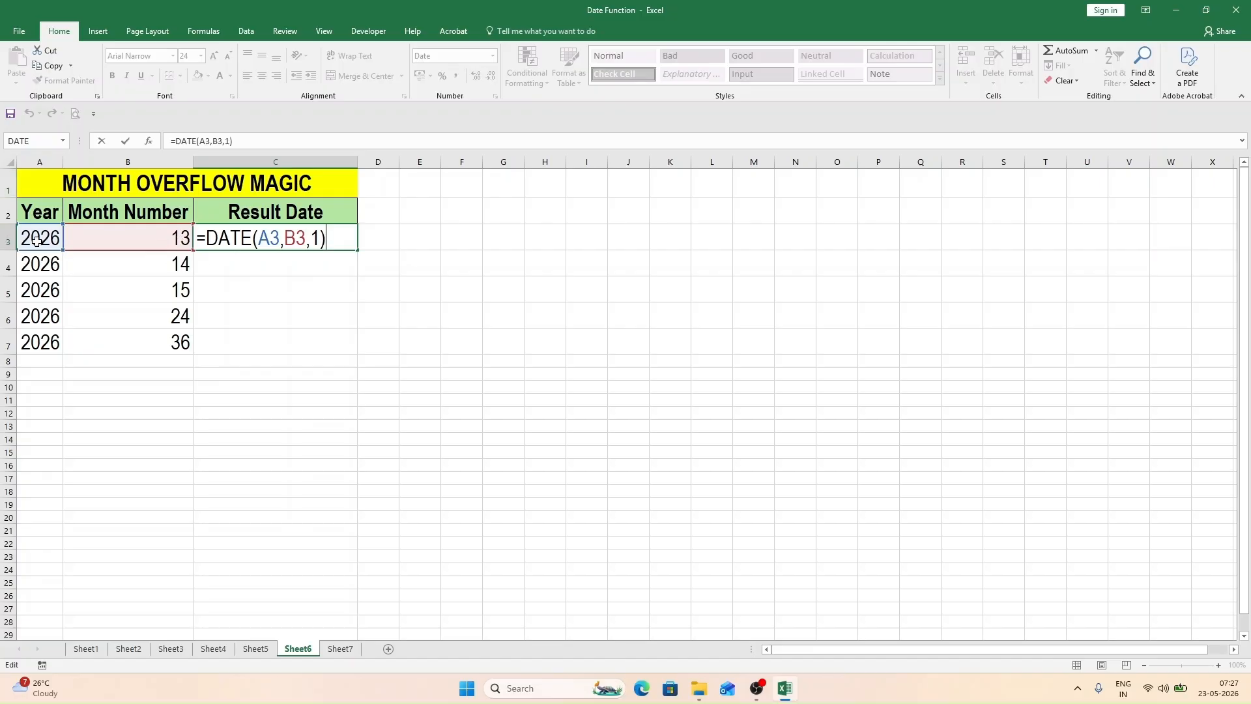
key(Return)
key(Up)
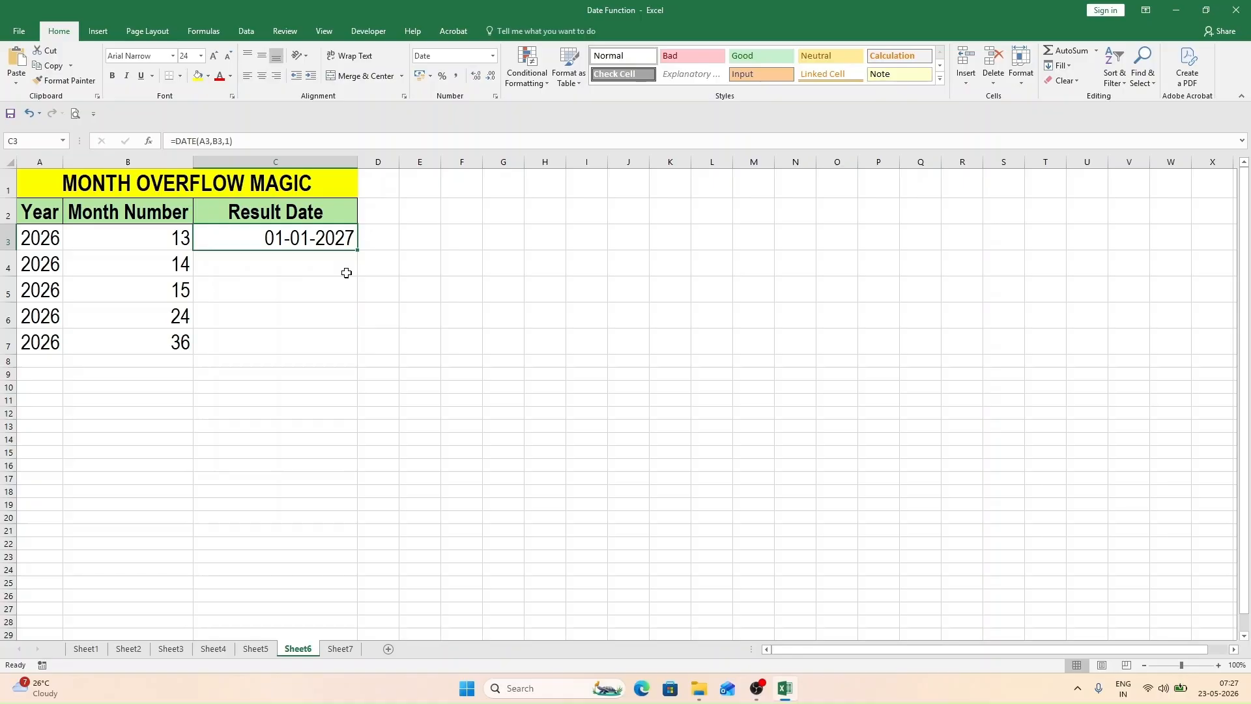
double_click(357, 250)
key(Down)
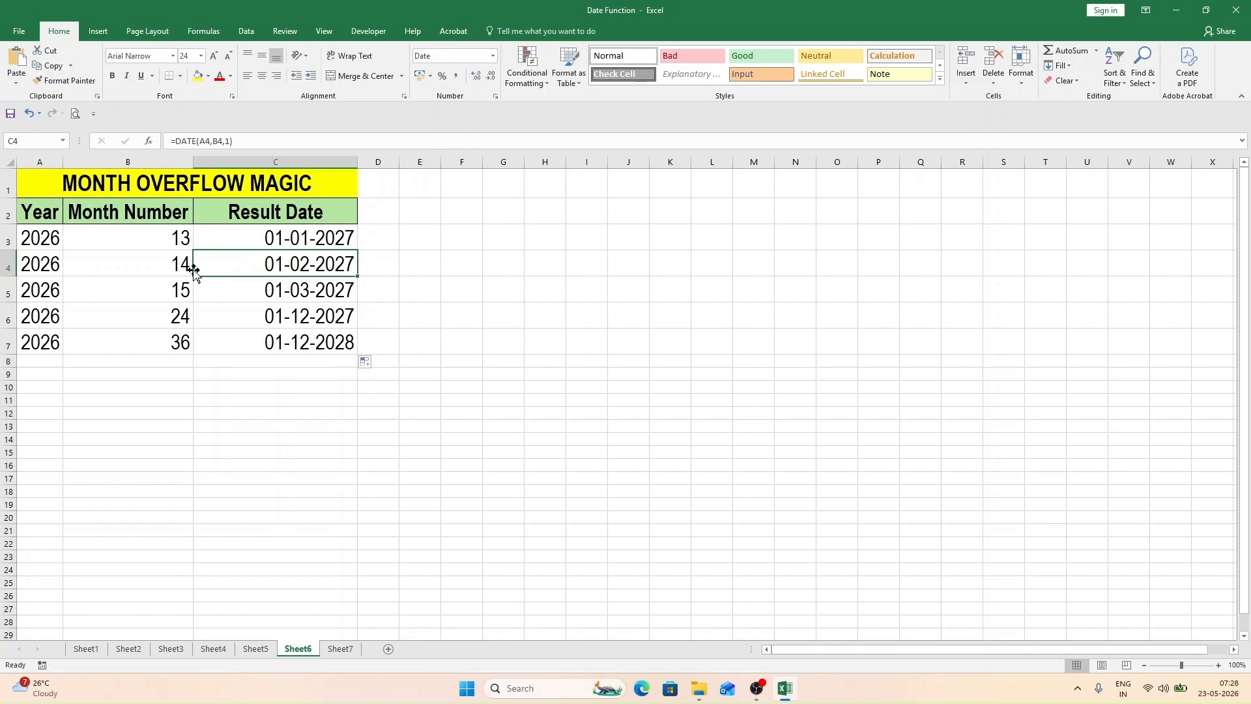
click(180, 296)
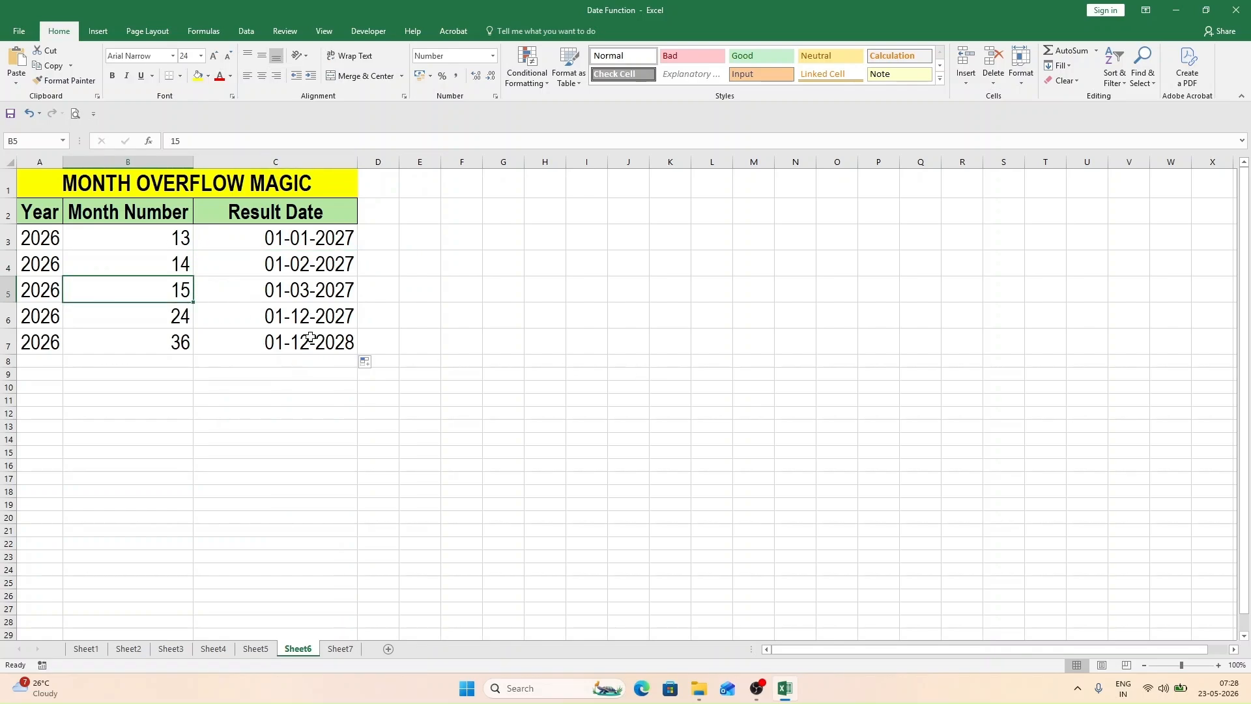
click(338, 291)
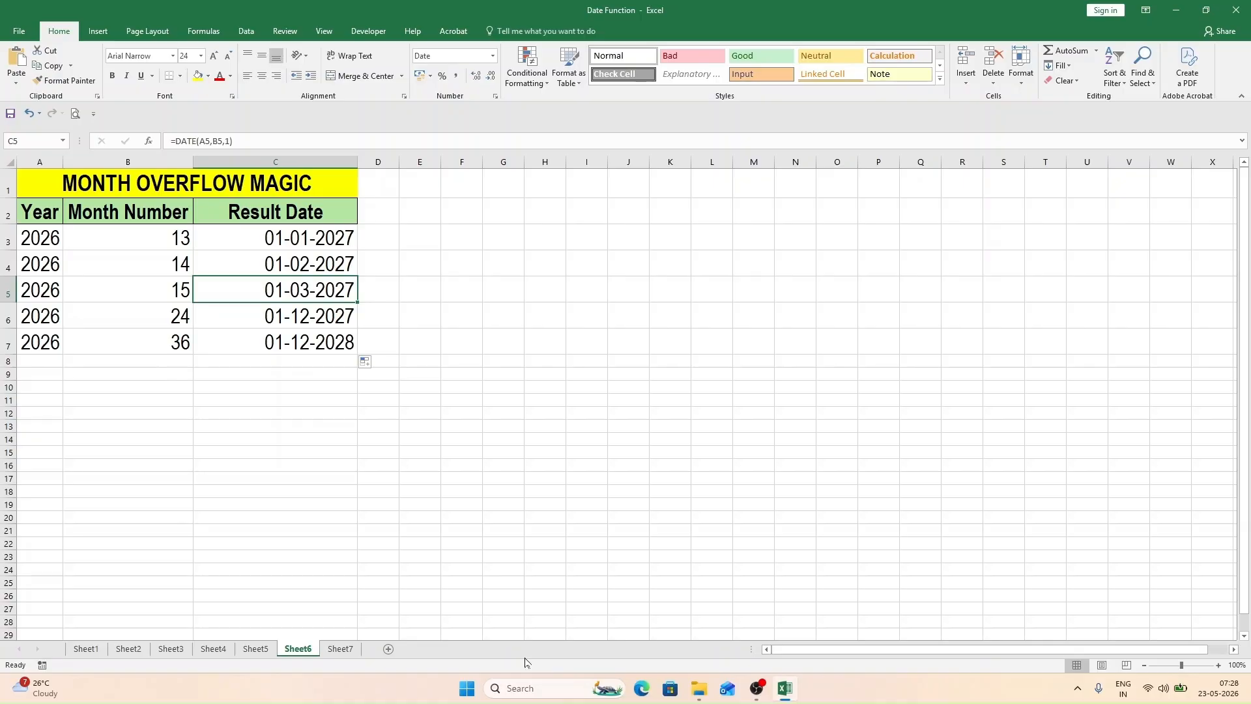
On Sheet7, enter =ROW(A1) in the empty cell J3 to demonstrate the ROW function
click(339, 649)
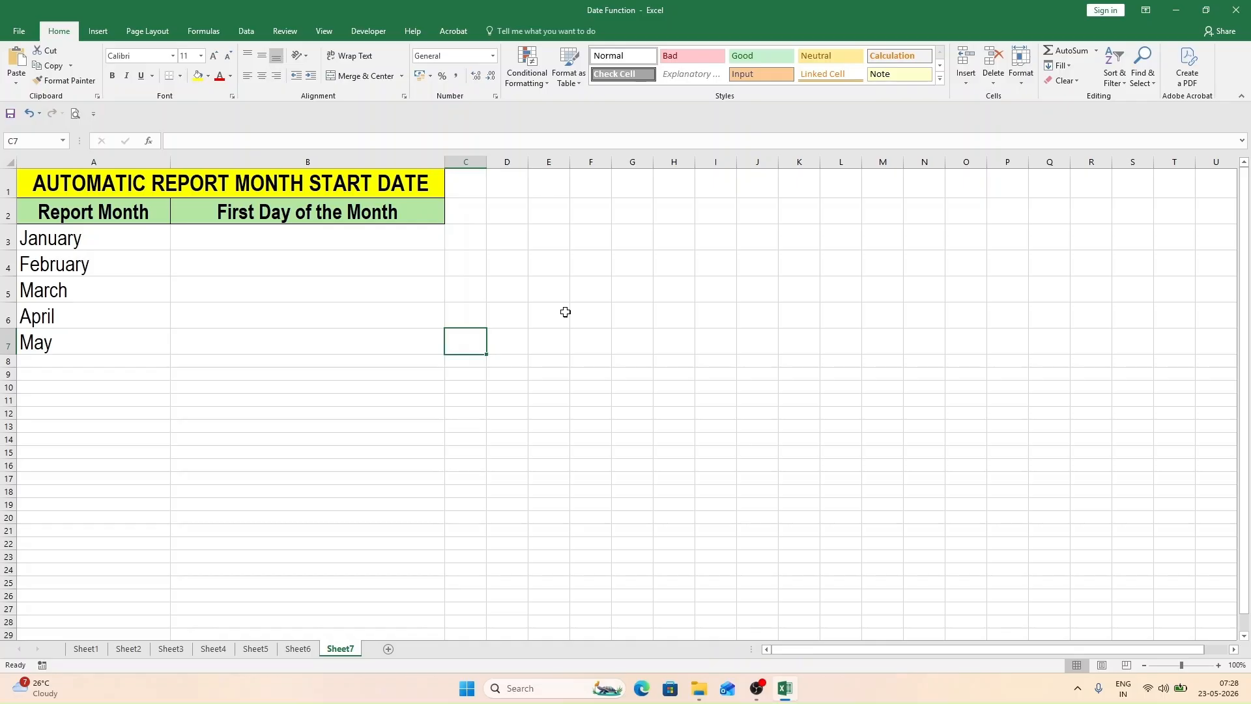
click(760, 241)
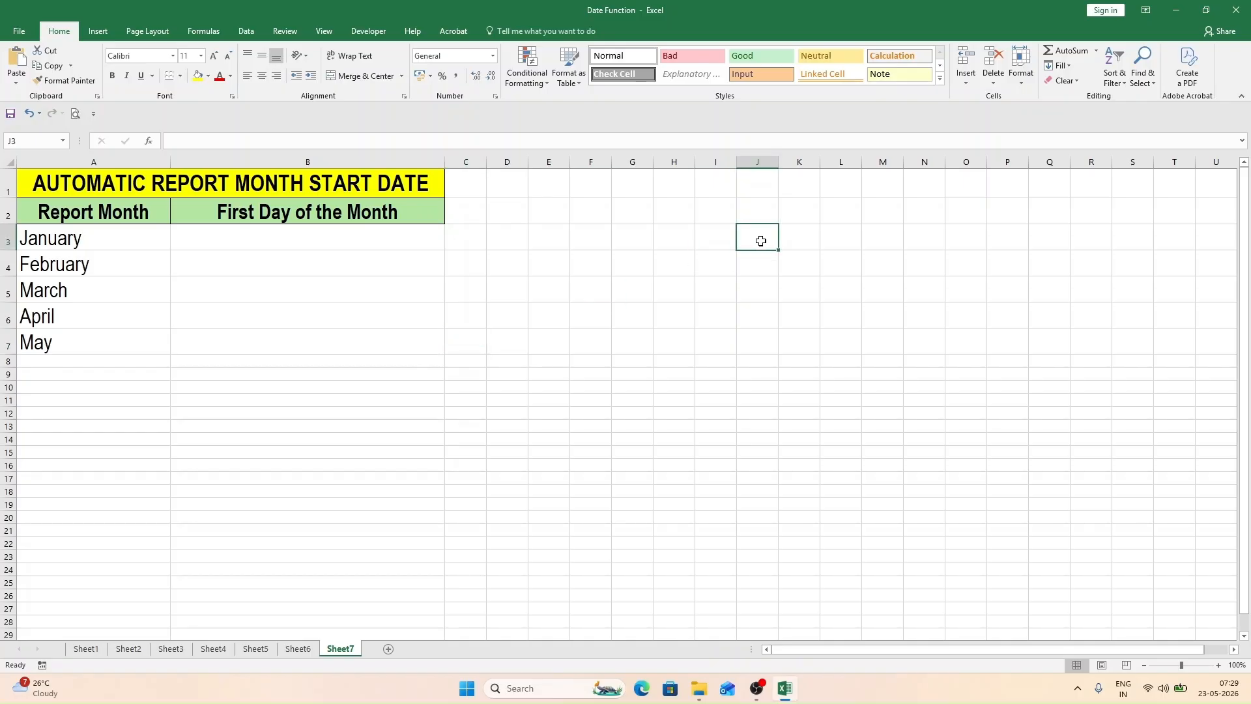
text(=row)
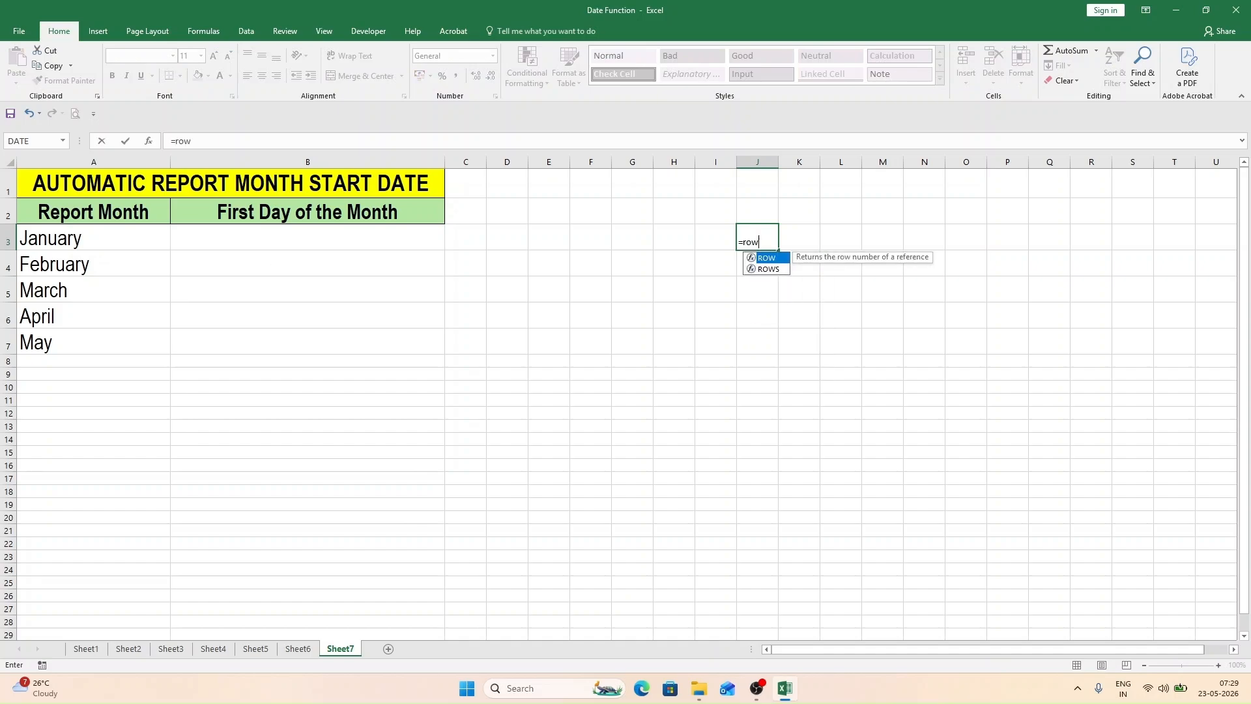
text(()
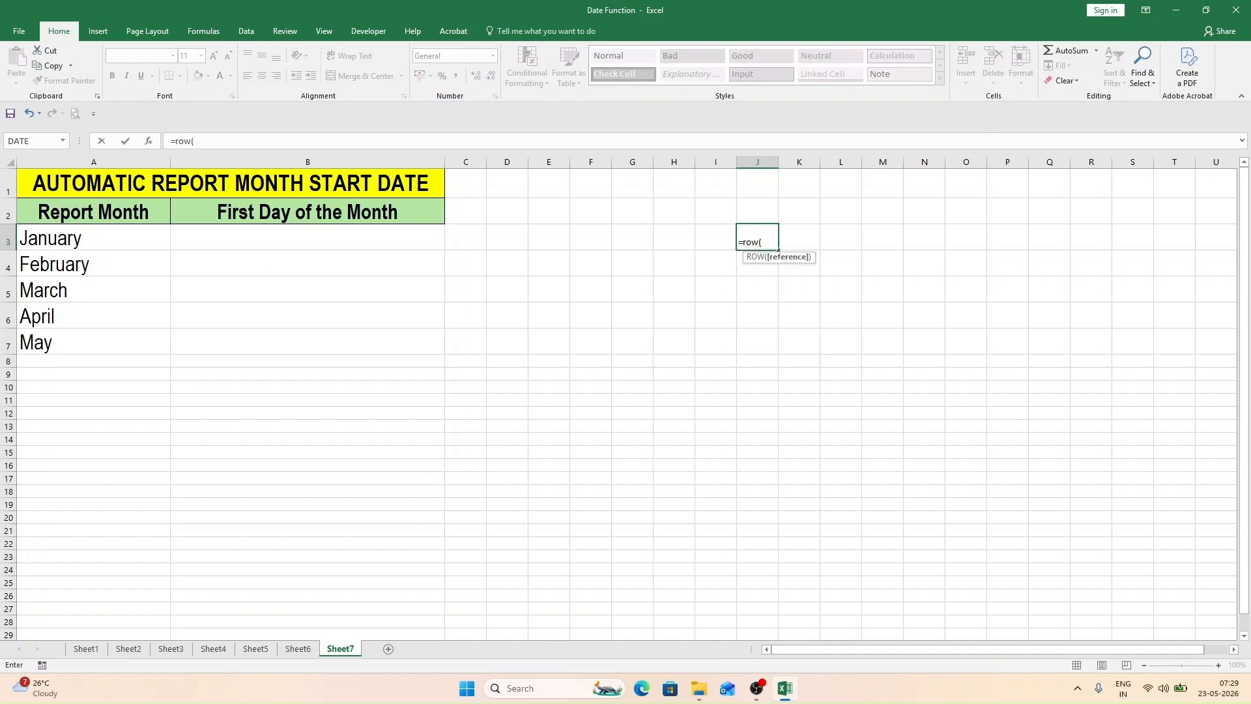
text(a1)
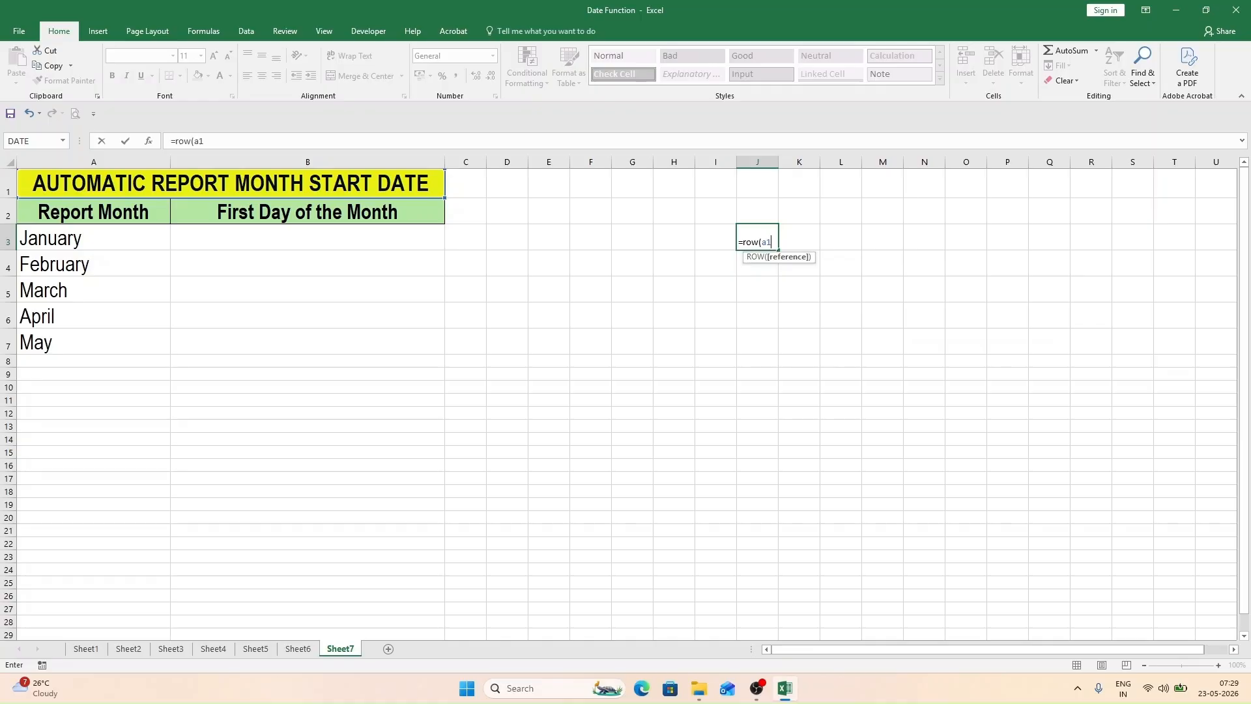
text())
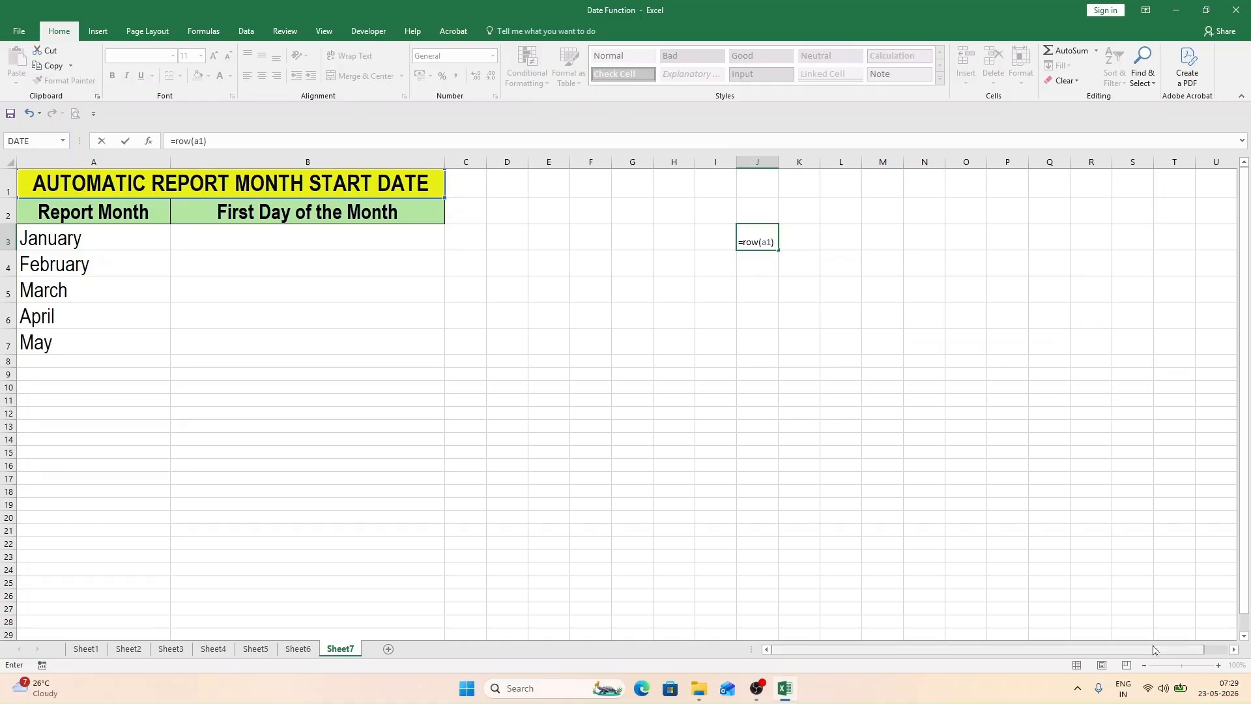
key(ctrl+Return)
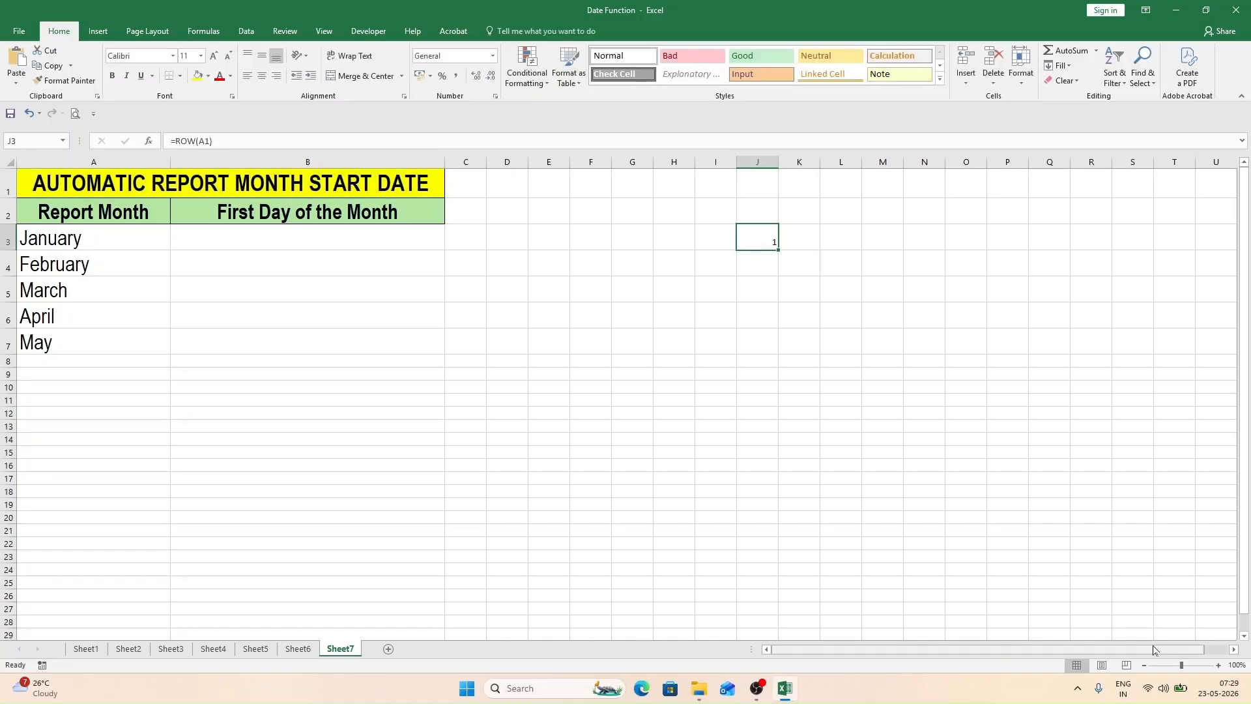
Set the font size of J3 to 26 and review its ROW formula
click(201, 56)
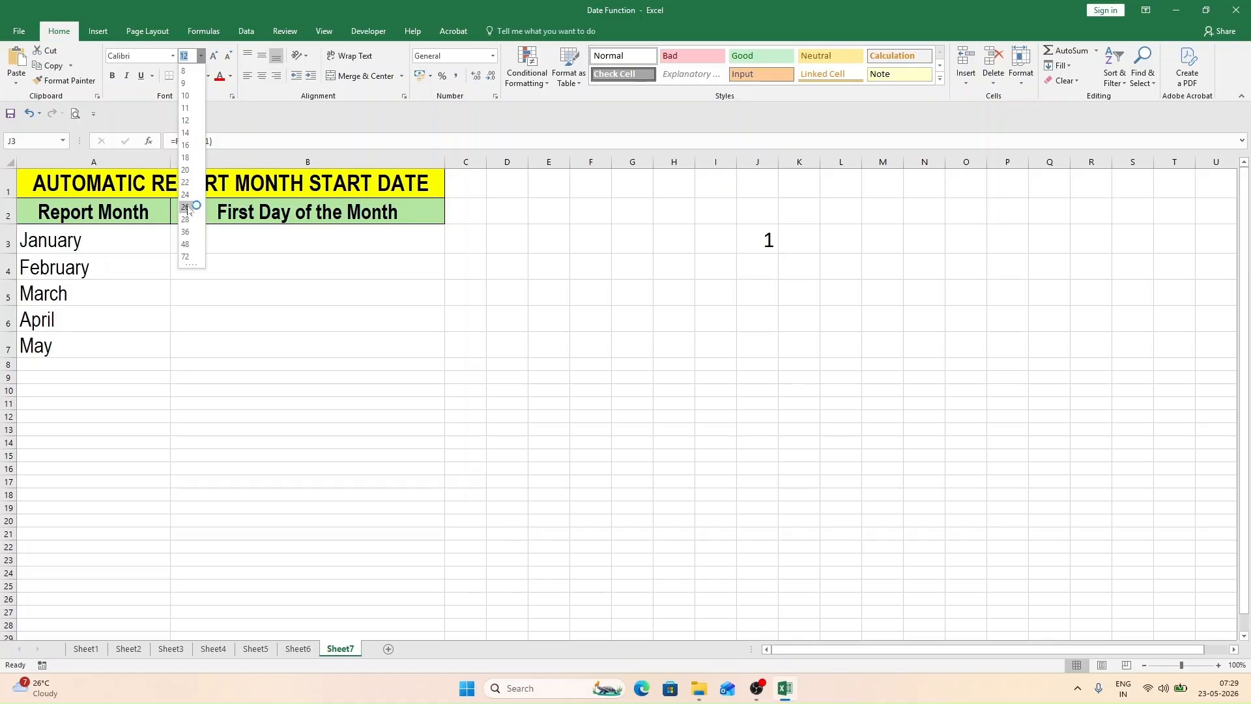
click(189, 209)
click(836, 237)
double_click(761, 239)
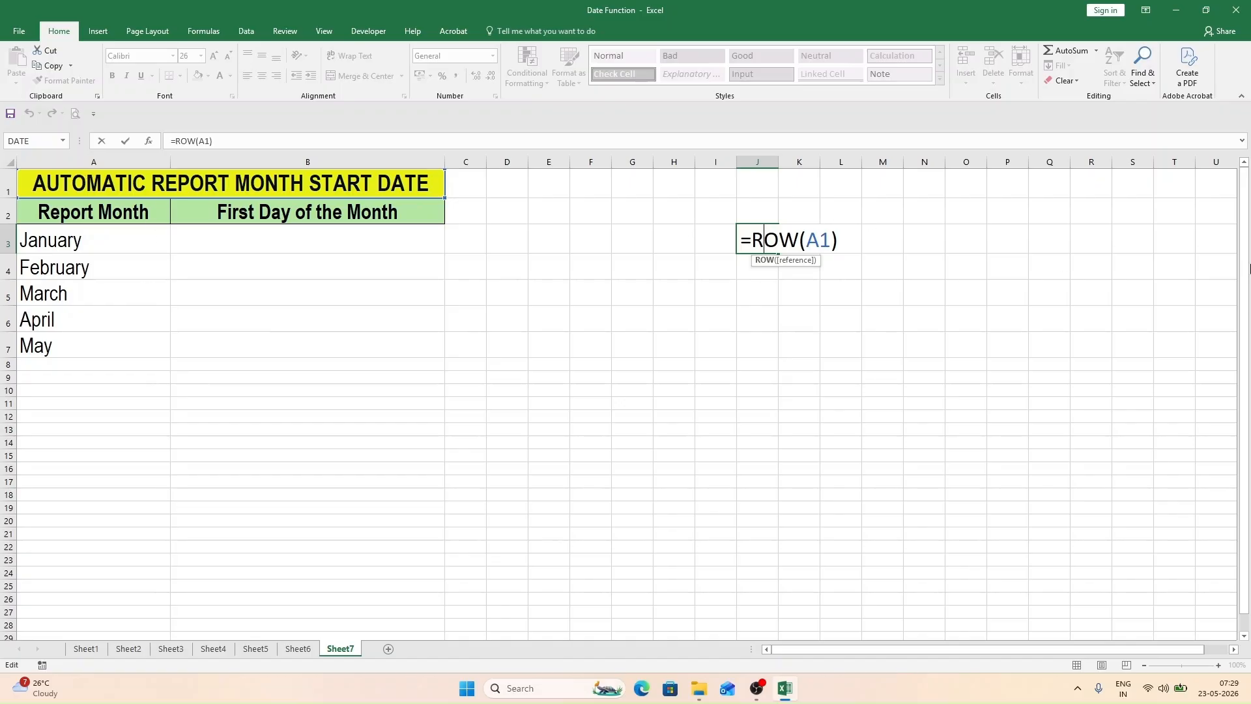
key(Return)
key(Up)
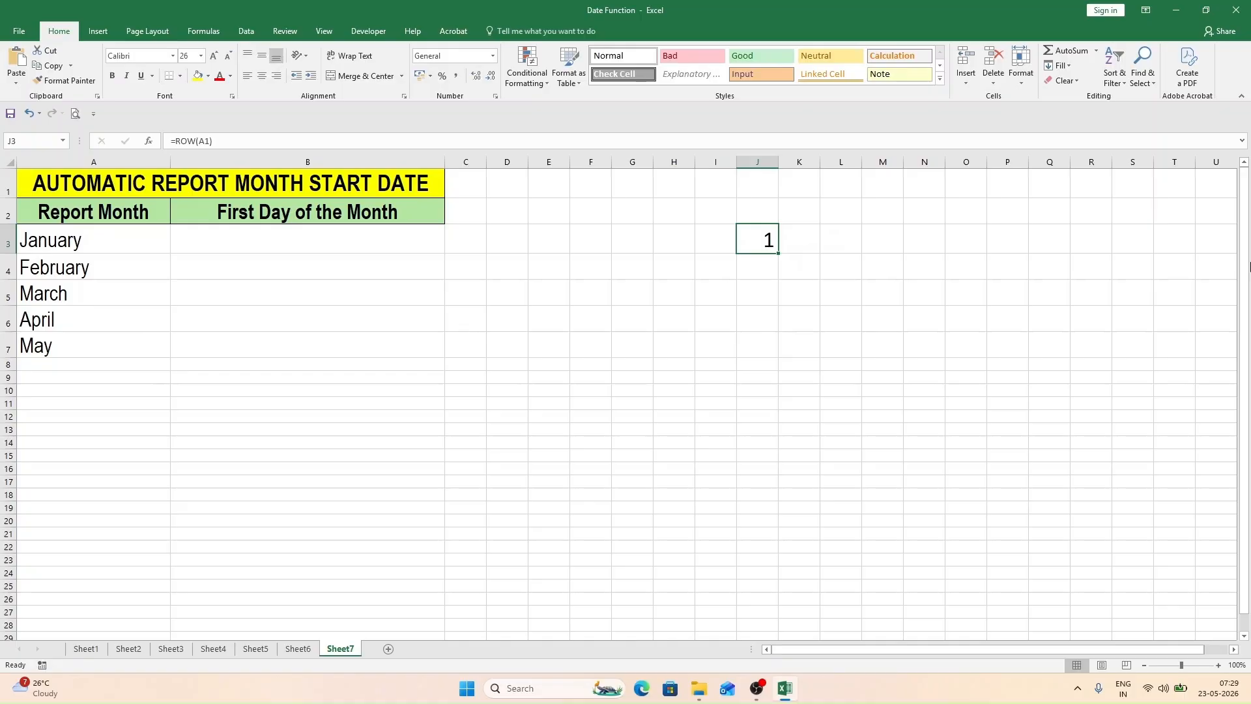
Change the ROW reference in J3 from column A's first cell to A2
key(F2)
key(Left)
key(Left)
key(Delete)
text(2)
key(Return)
key(Up)
Point the ROW formula in J3 at A5
key(F2)
key(Left)
key(Left)
key(Delete)
text(5)
key(Return)
key(Up)
Edit the ROW formula in J3 so that it reads =ROW(A10)
key(F2)
key(Left)
key(shift+Left)
key(shift+Left)
key(shift+Right)
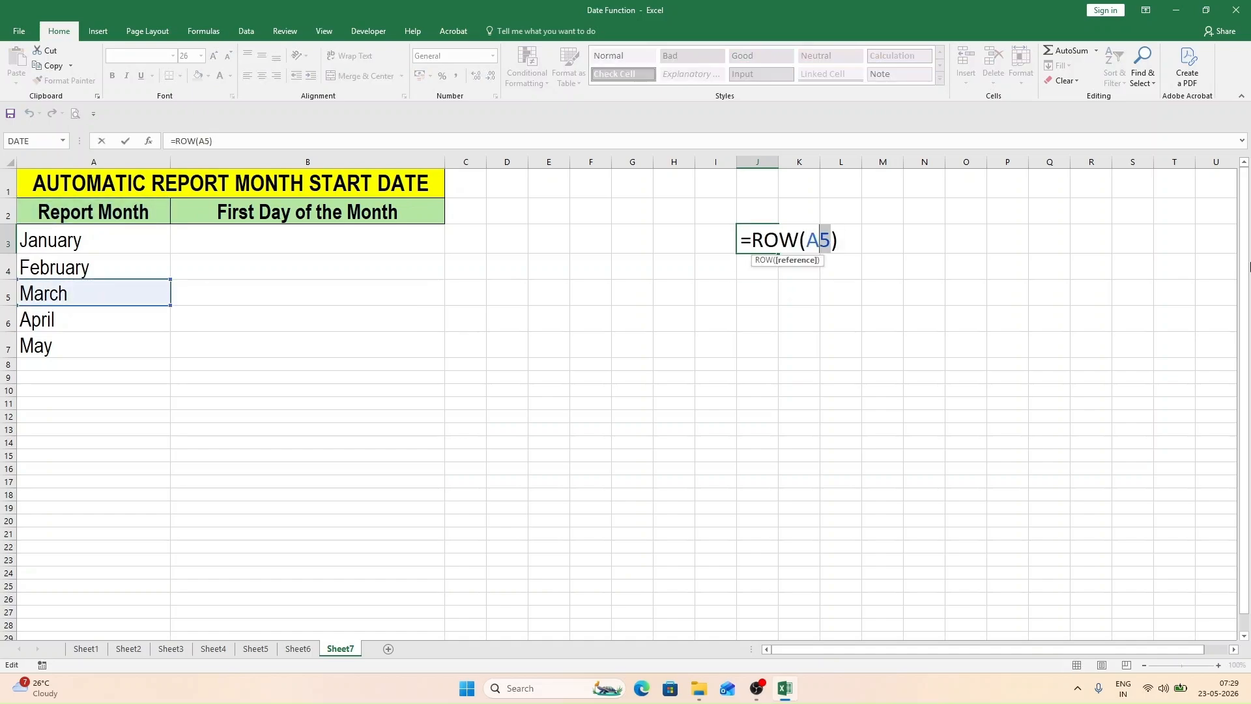
text(10)
key(ctrl+Return)
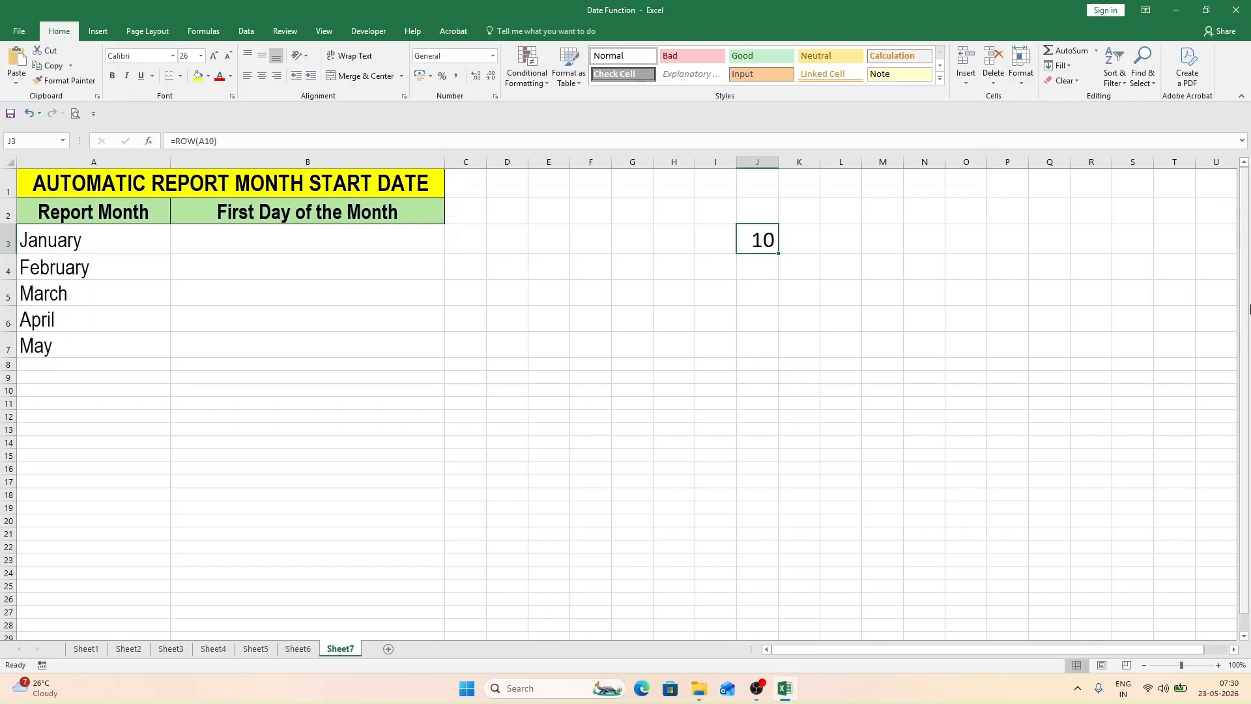
Enter =DATE(2026,ROW(A1),1) in B3 to generate January's first day
click(400, 230)
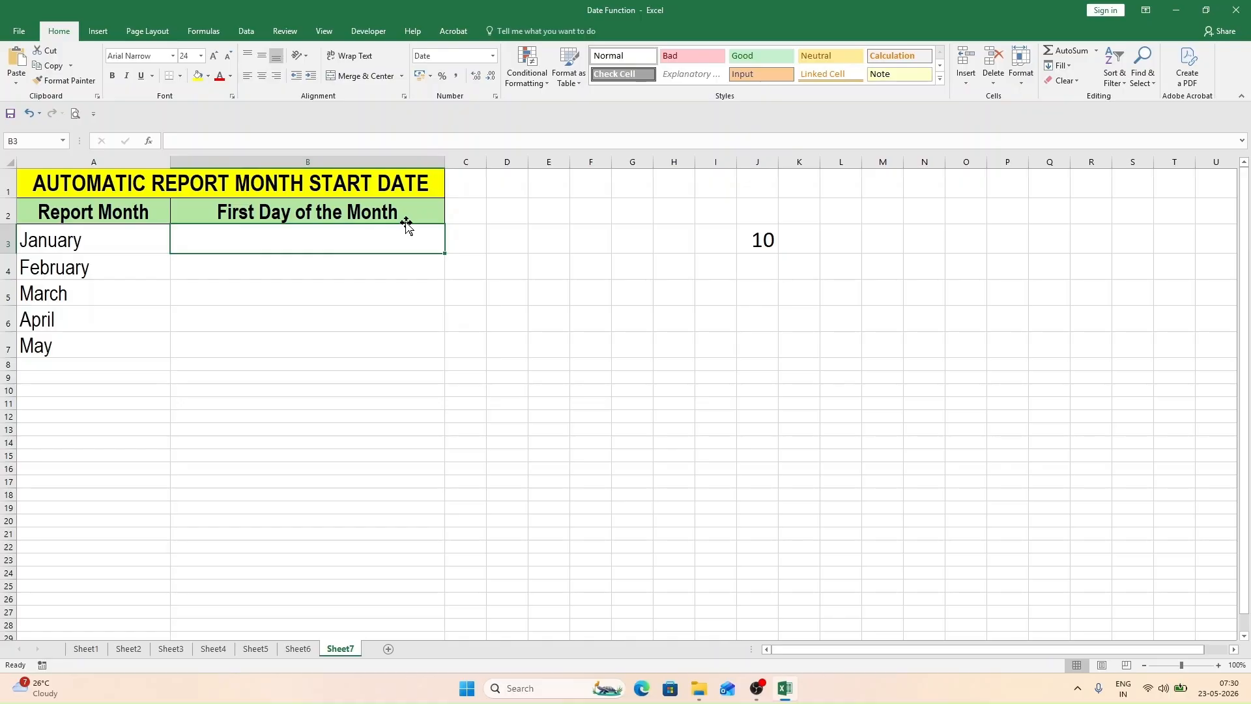
text(=da)
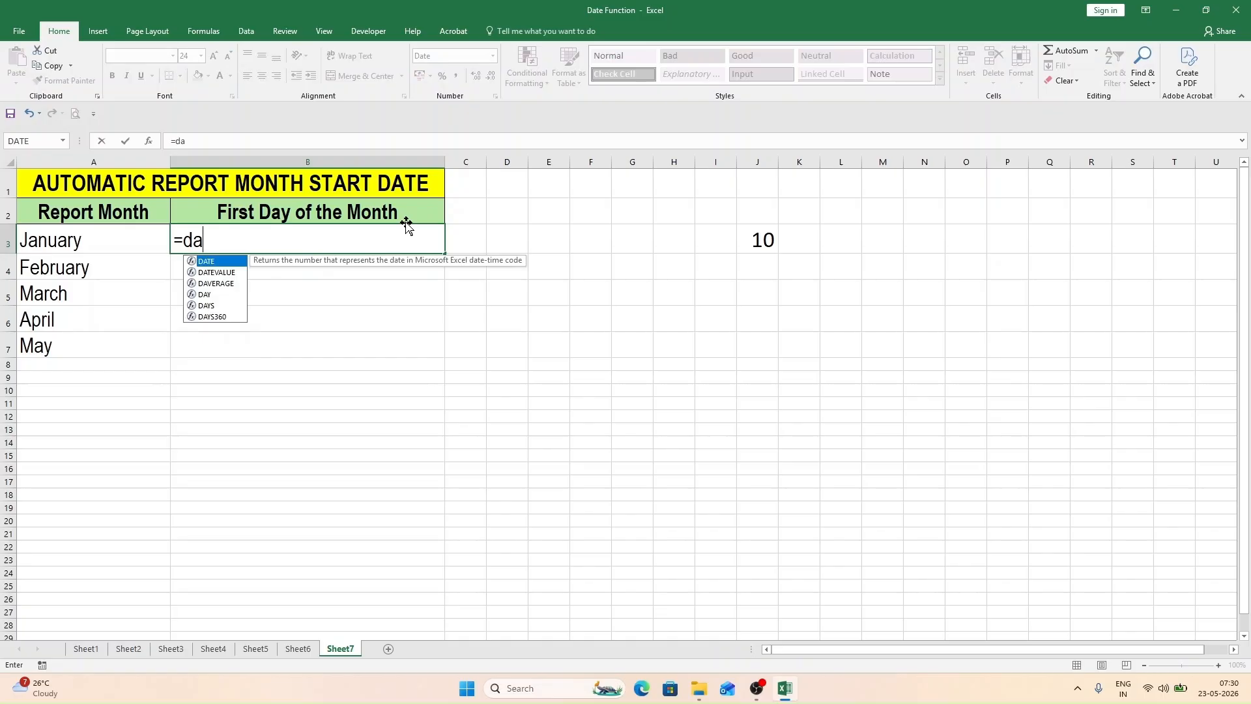
key(Tab)
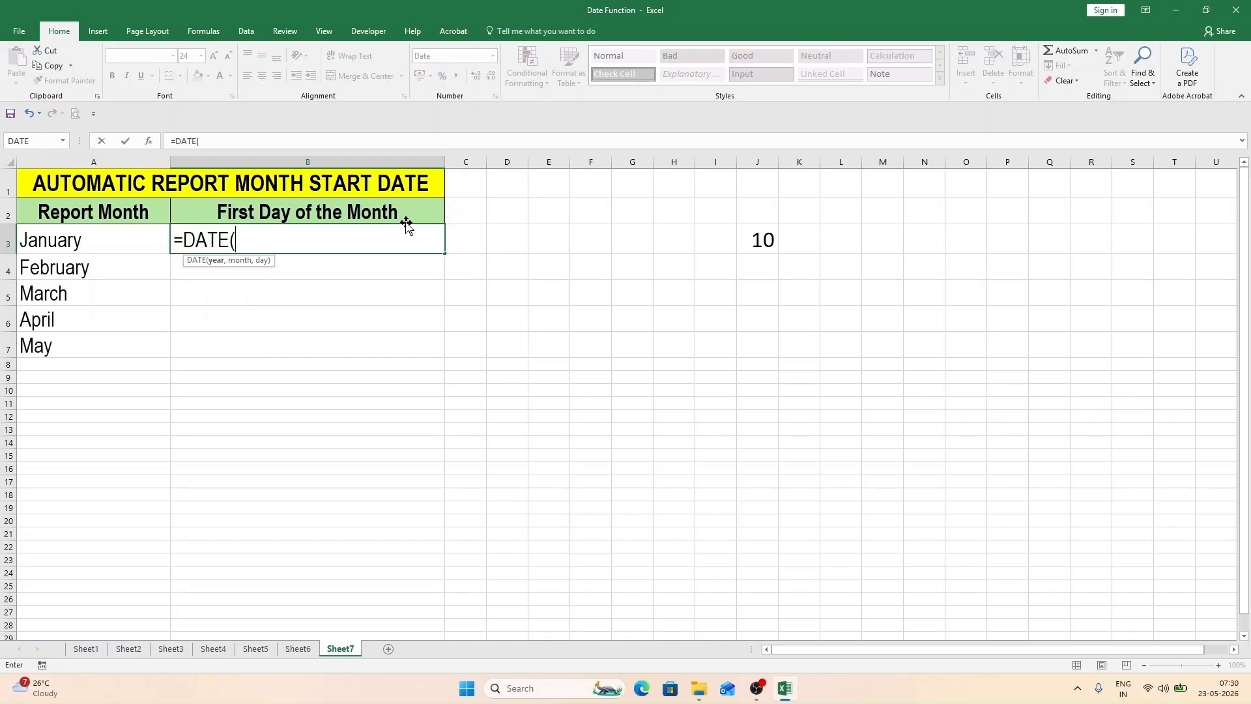
text(2026,)
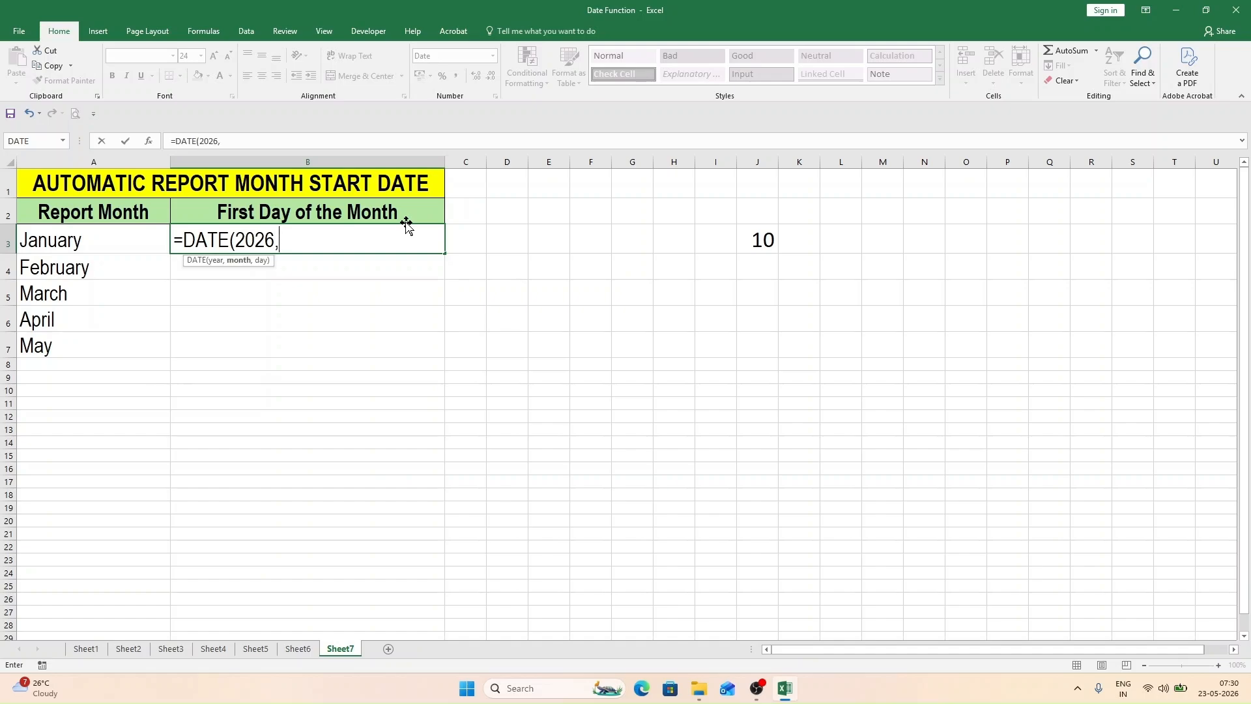
text(row)
key(Tab)
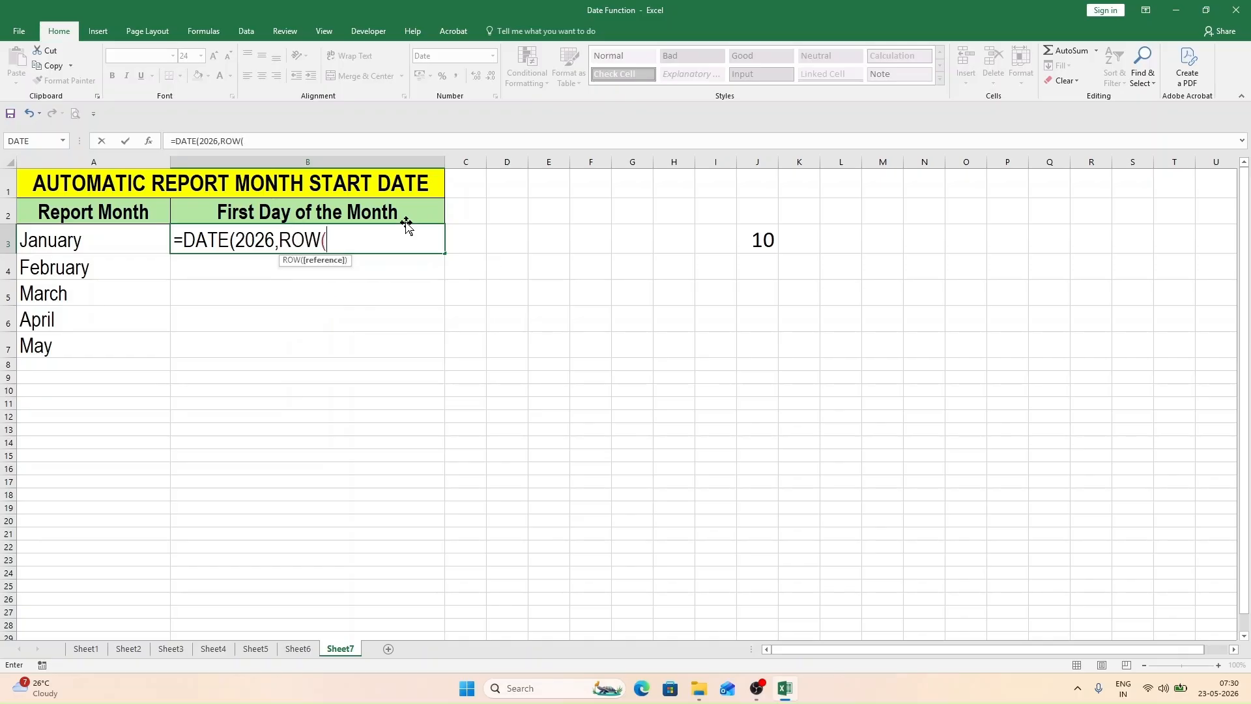
text(a1)
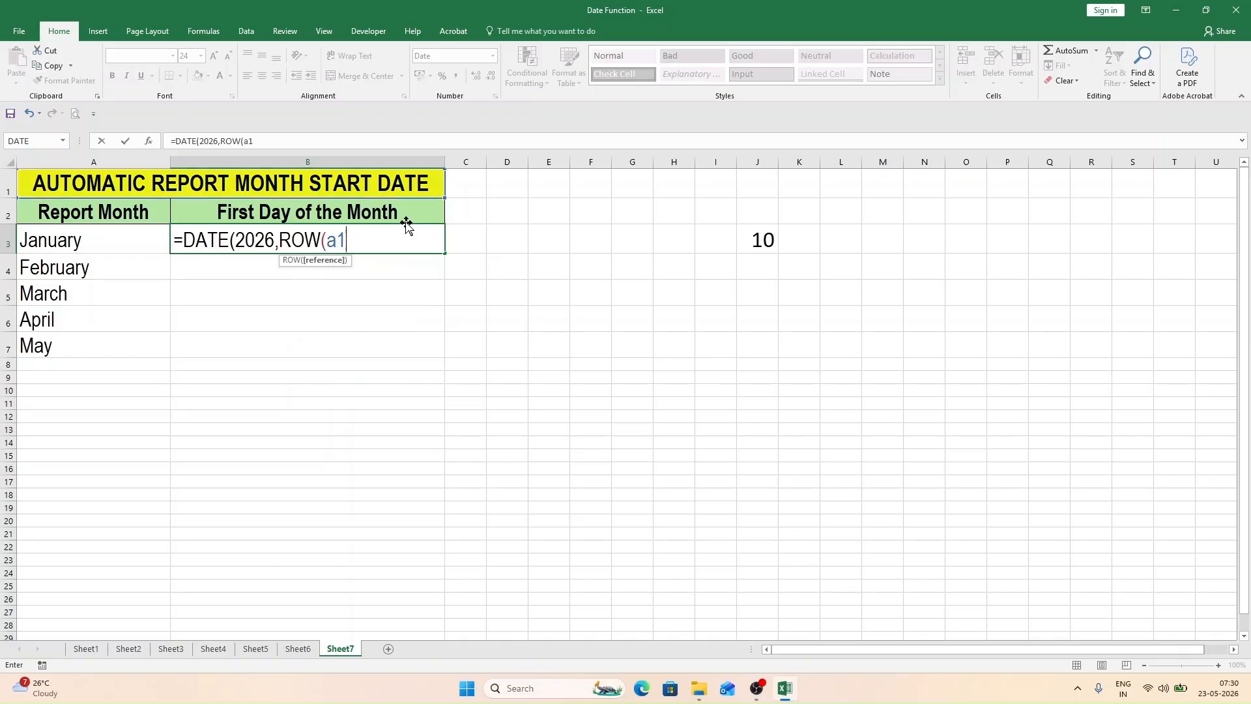
text(),1)
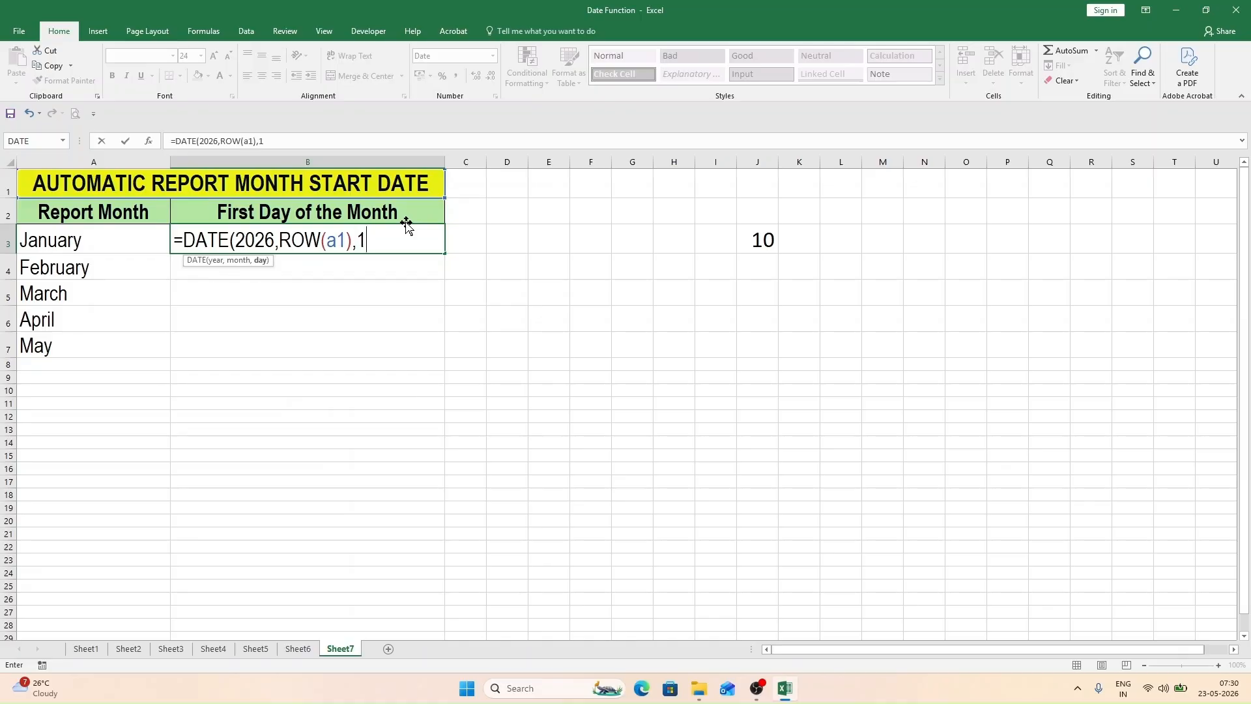
text())
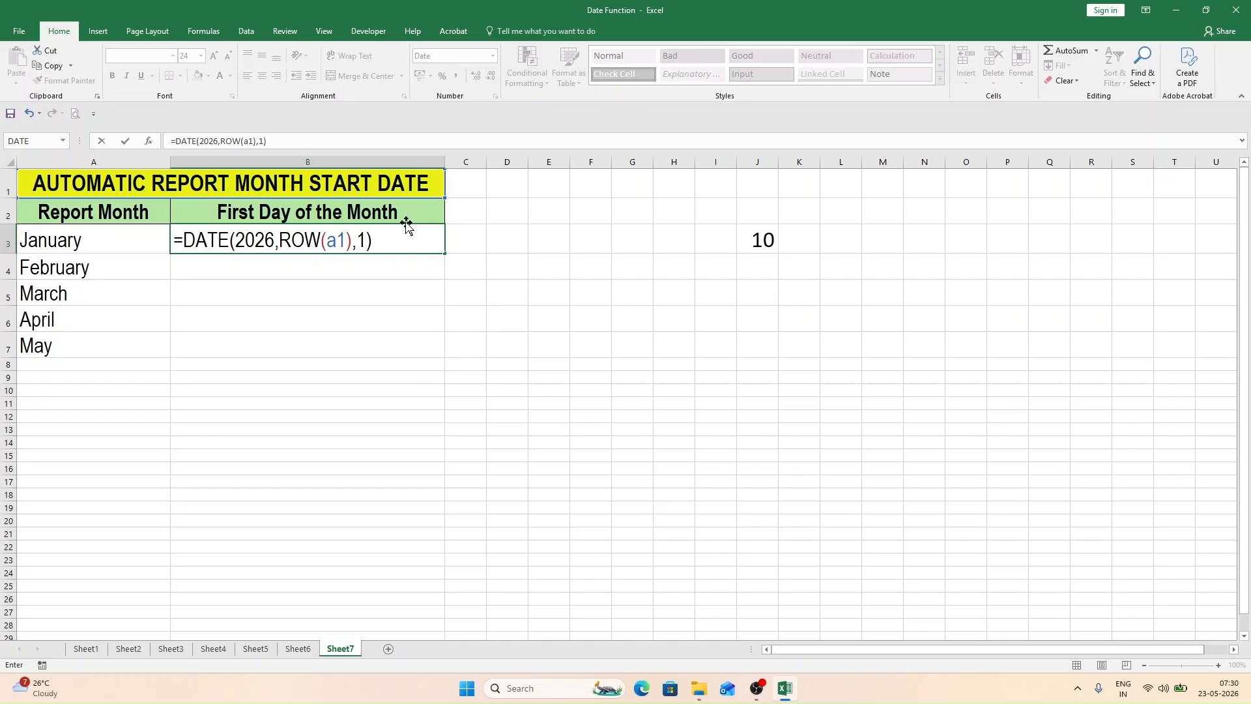
key(ctrl+Return)
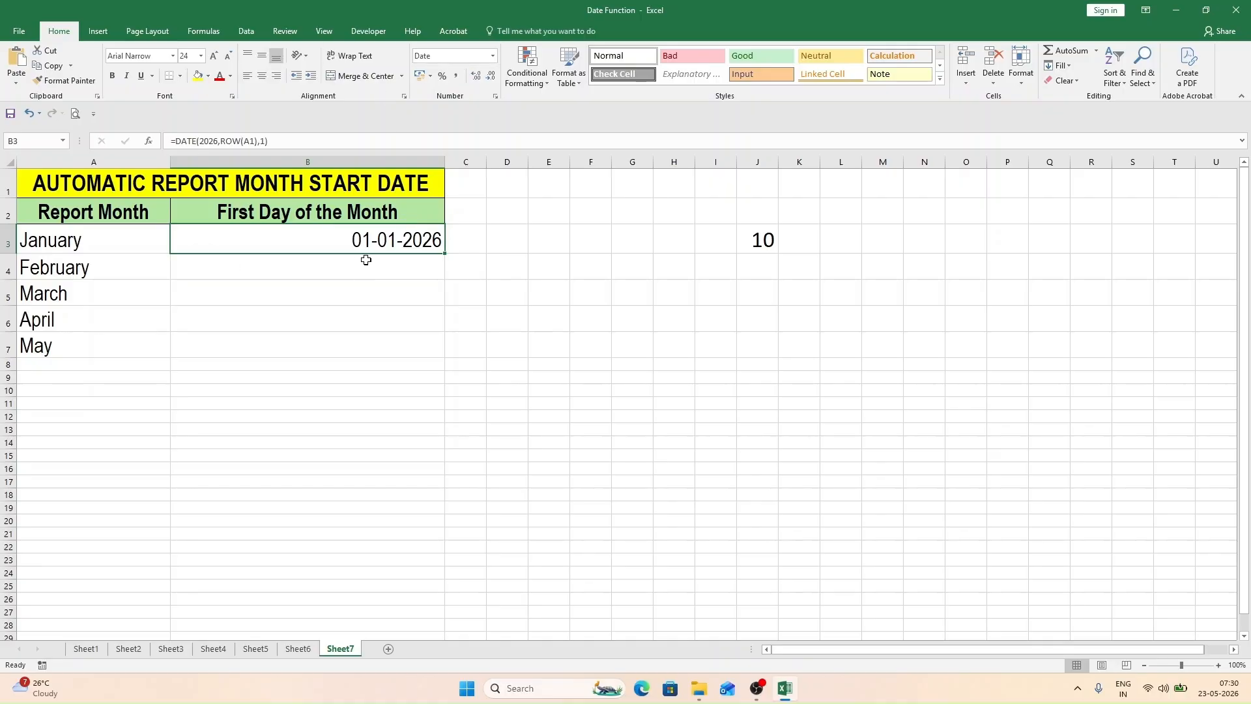
Review the B3 formula and fill it down the First Day of the Month column to B7
double_click(380, 244)
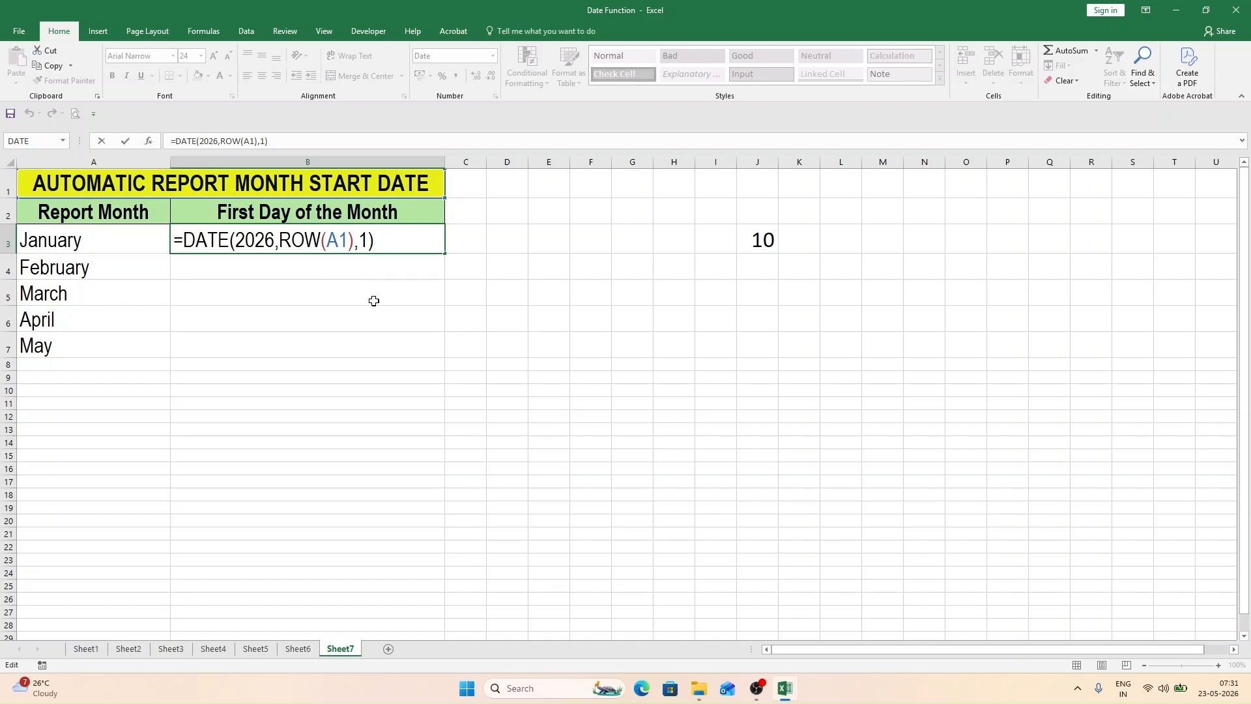
key(Return)
key(Up)
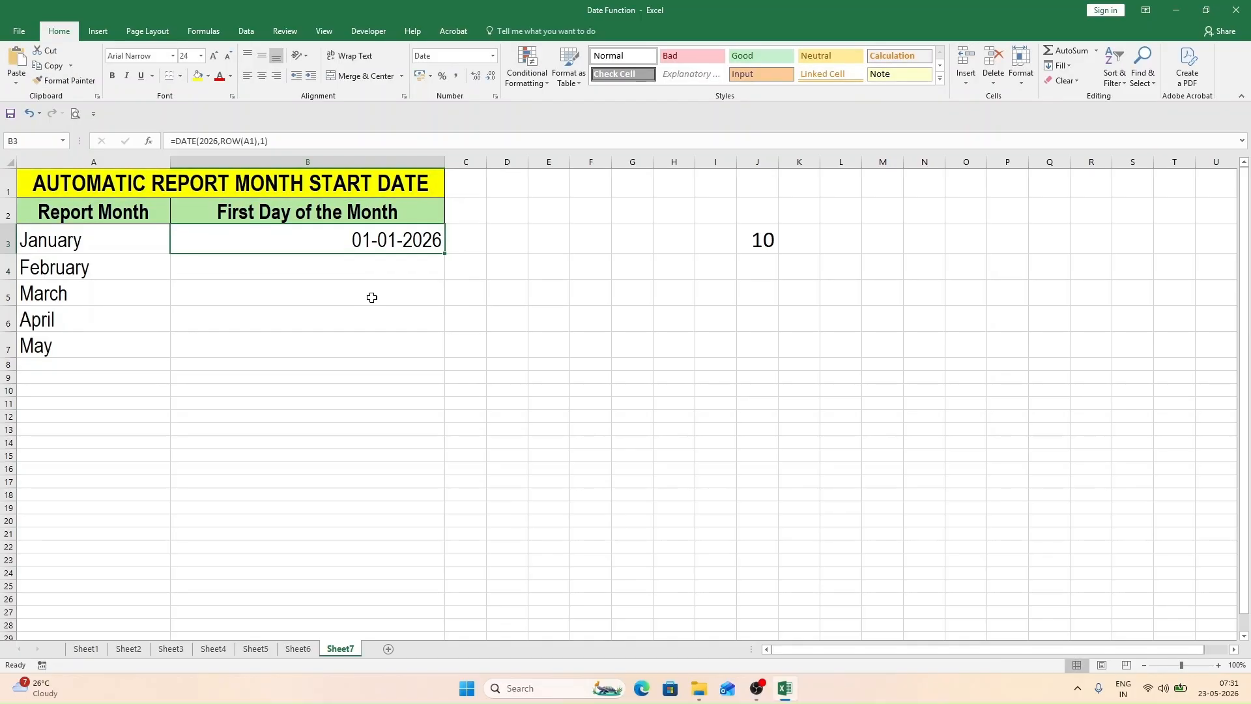
double_click(446, 253)
click(506, 271)
key(Left)
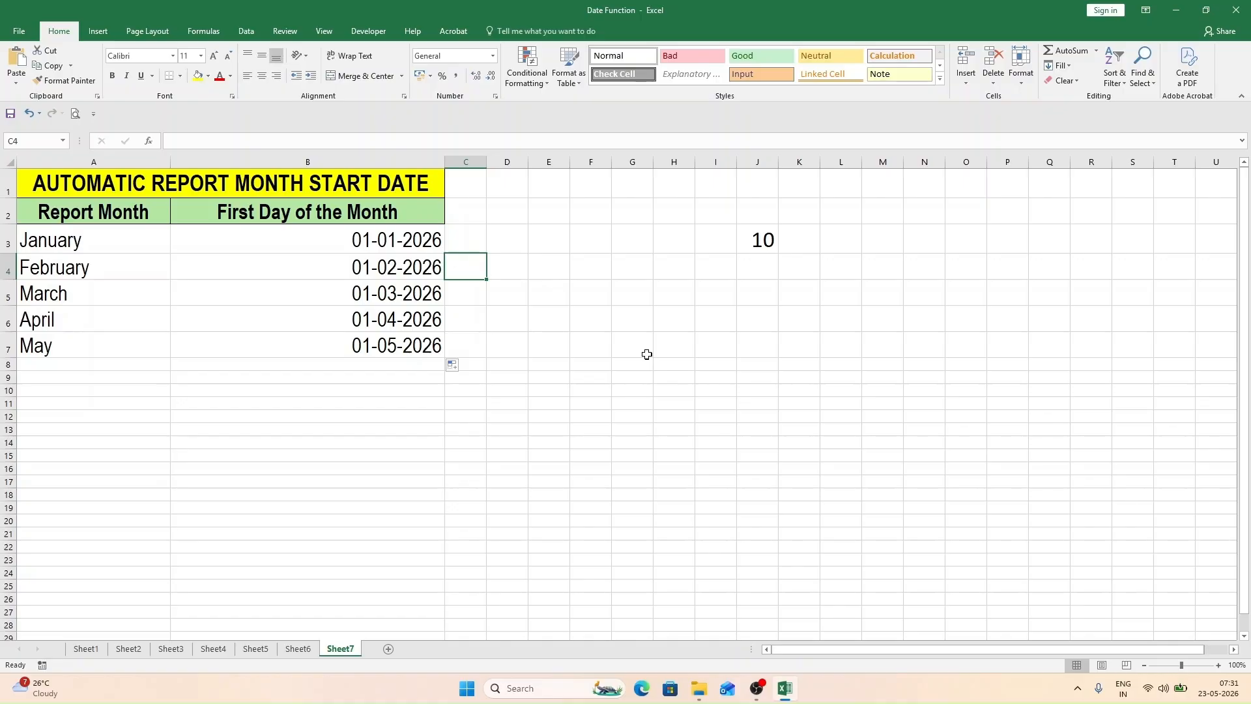
Check how the ROW reference shifts in the copied formulas for February through May in B4 to B7
double_click(386, 269)
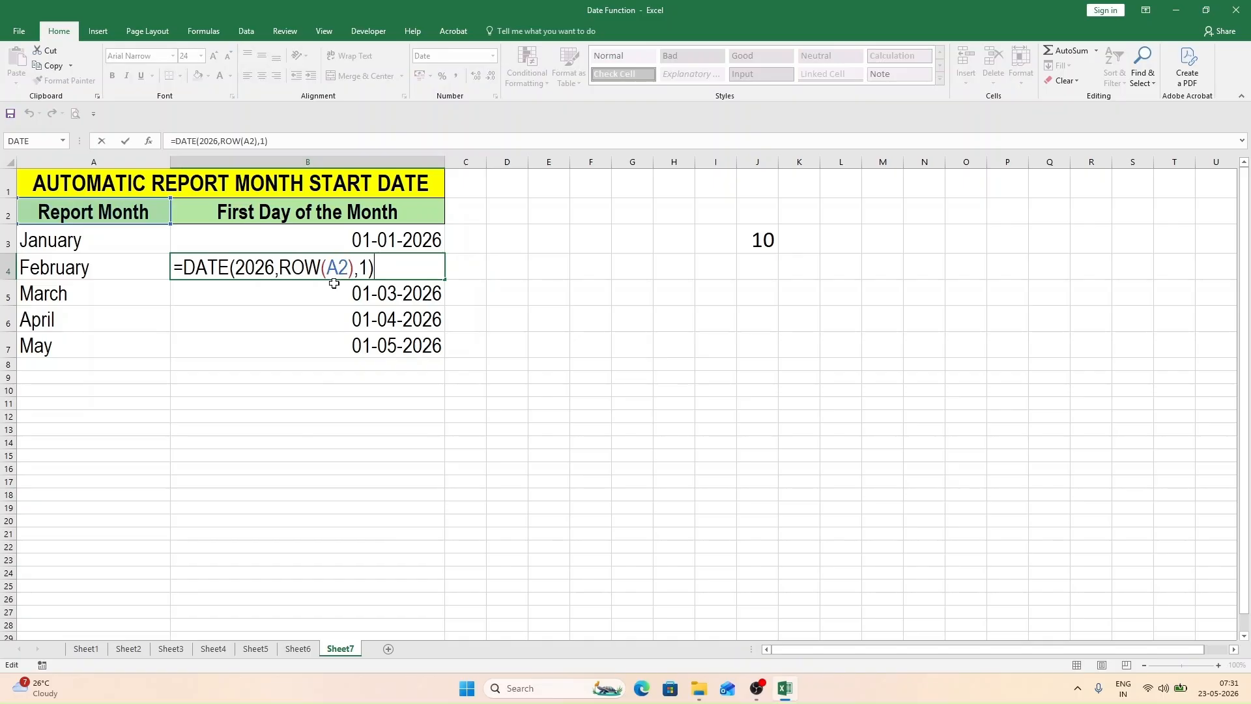
key(Return)
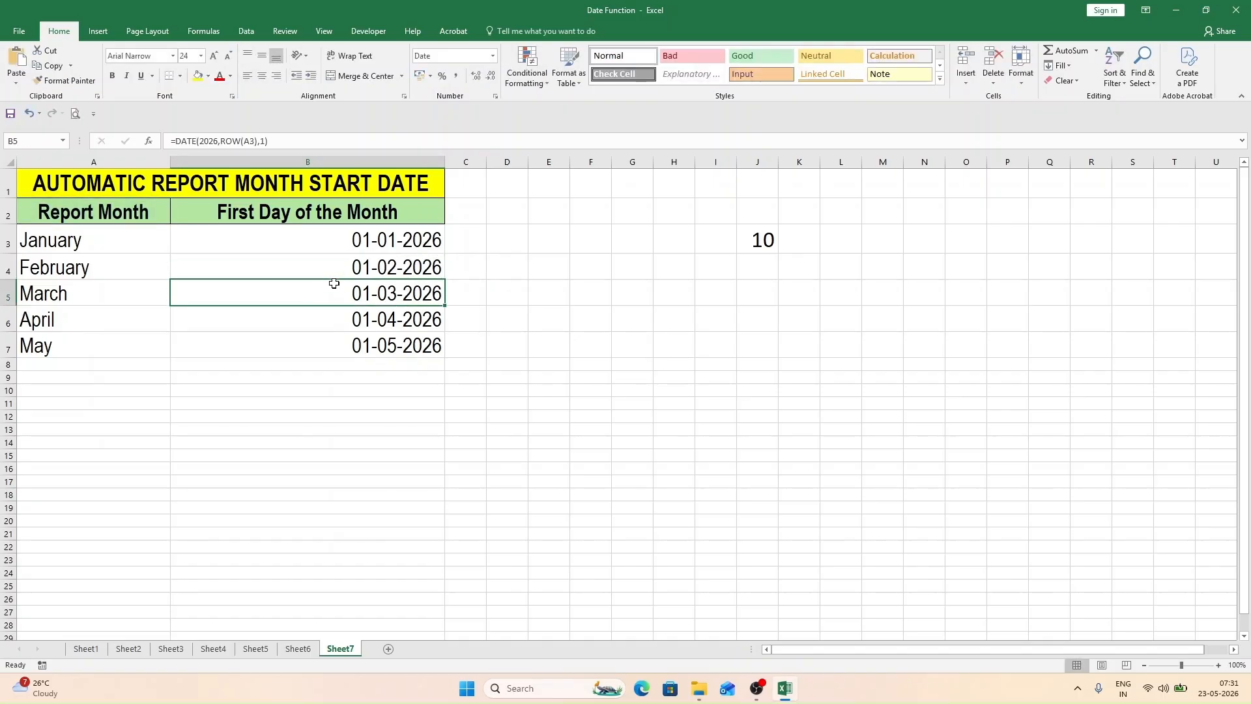
double_click(333, 283)
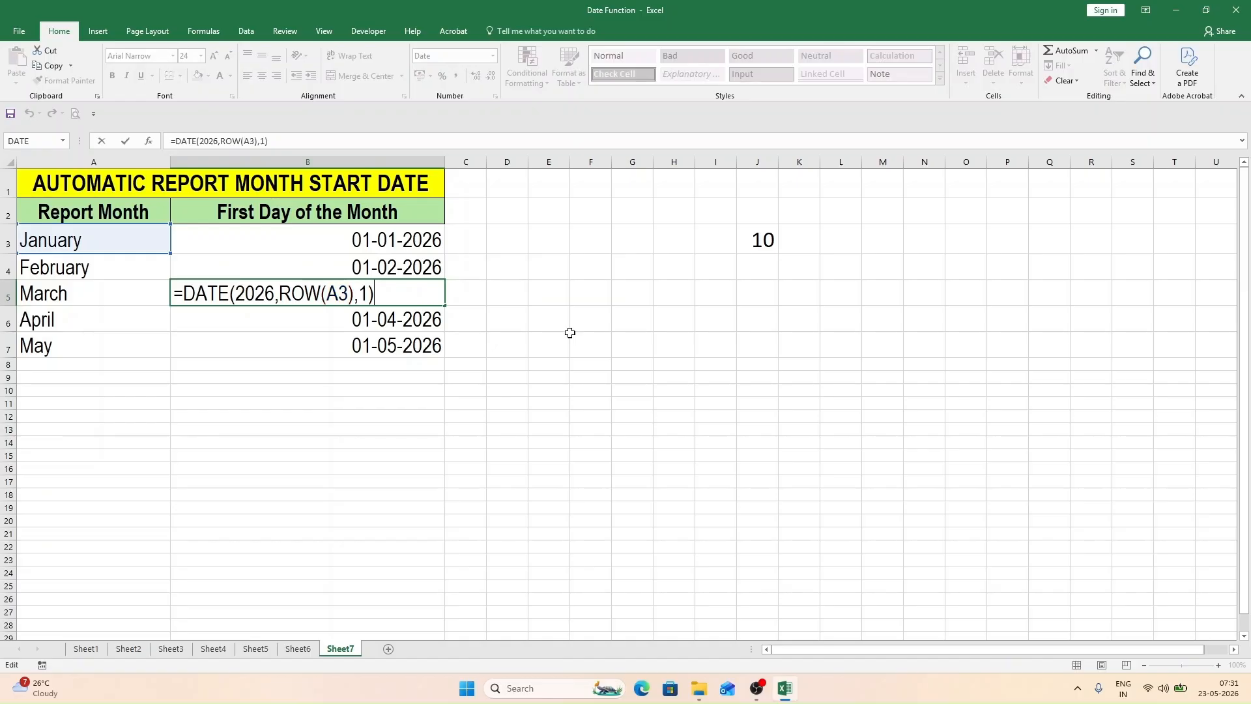
key(Return)
key(Up)
key(Down)
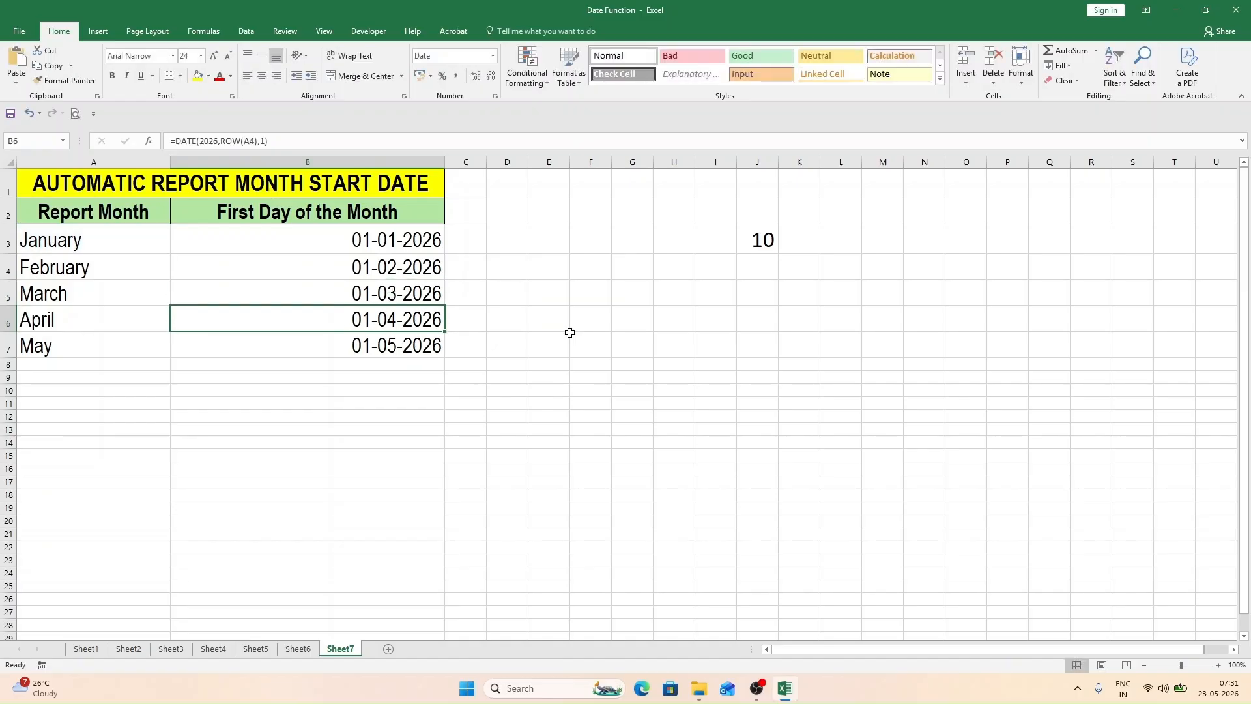
key(F2)
key(Return)
key(Up)
key(Down)
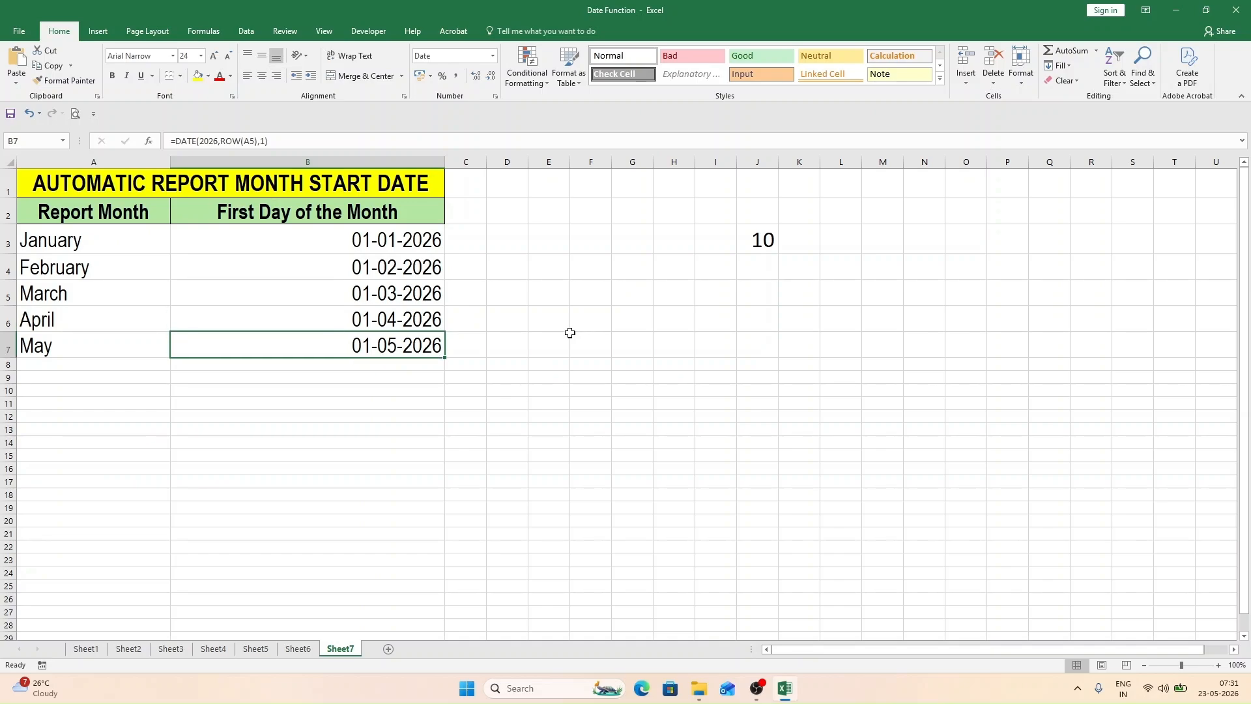